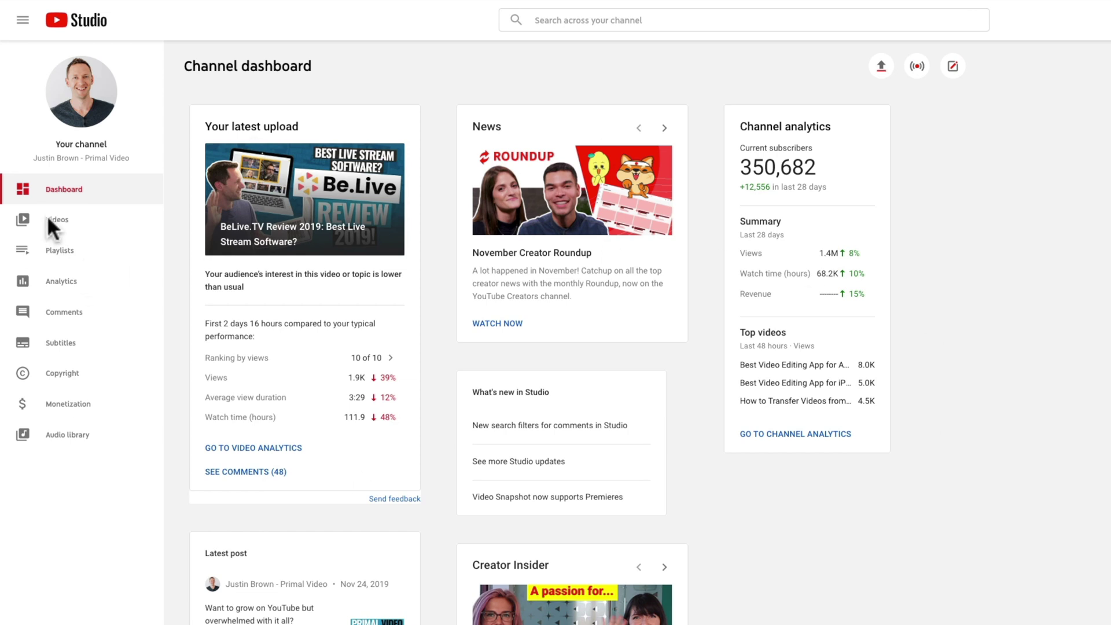
Create a public playlist titled "How to Grow on YouTube" in the channel's playlists
left_click(54, 249)
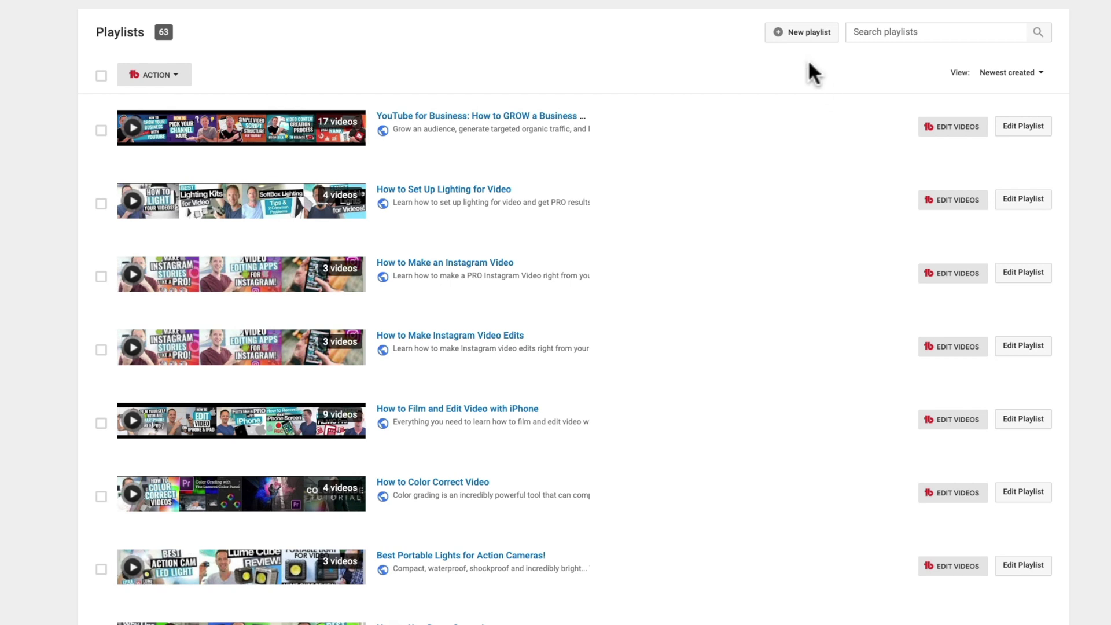
scroll(432, 526, "down", 20)
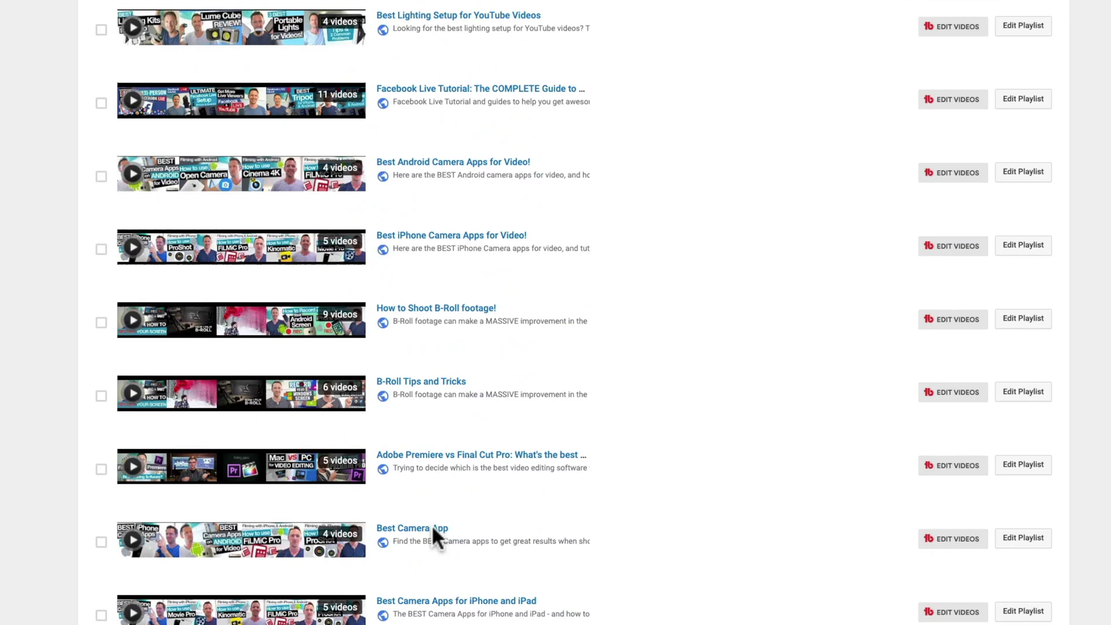
scroll(433, 480, "down", 15)
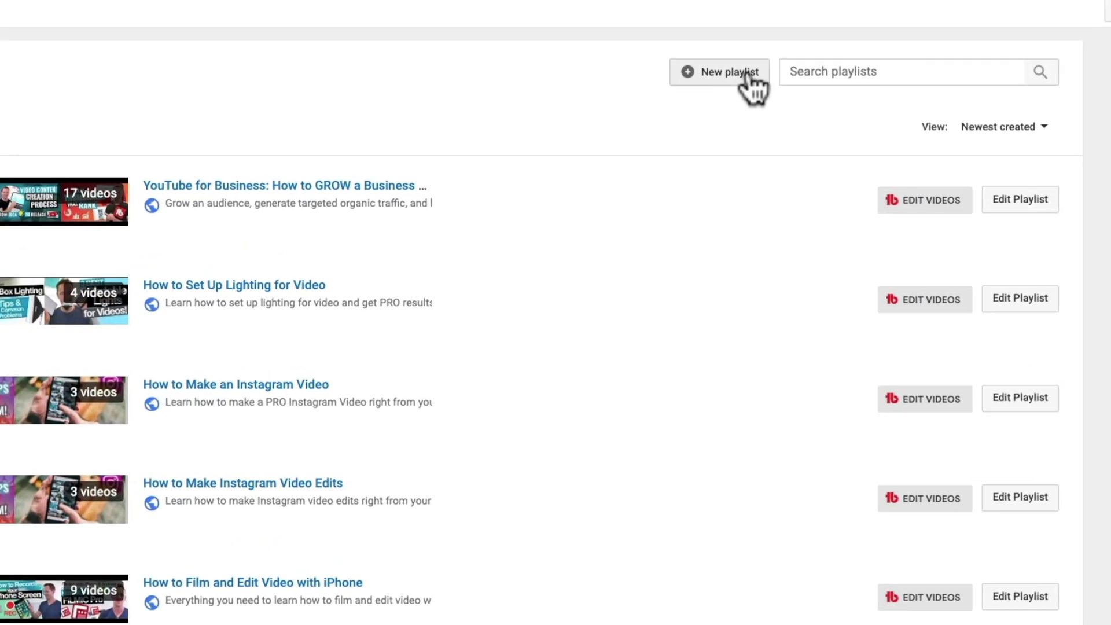
left_click(748, 76)
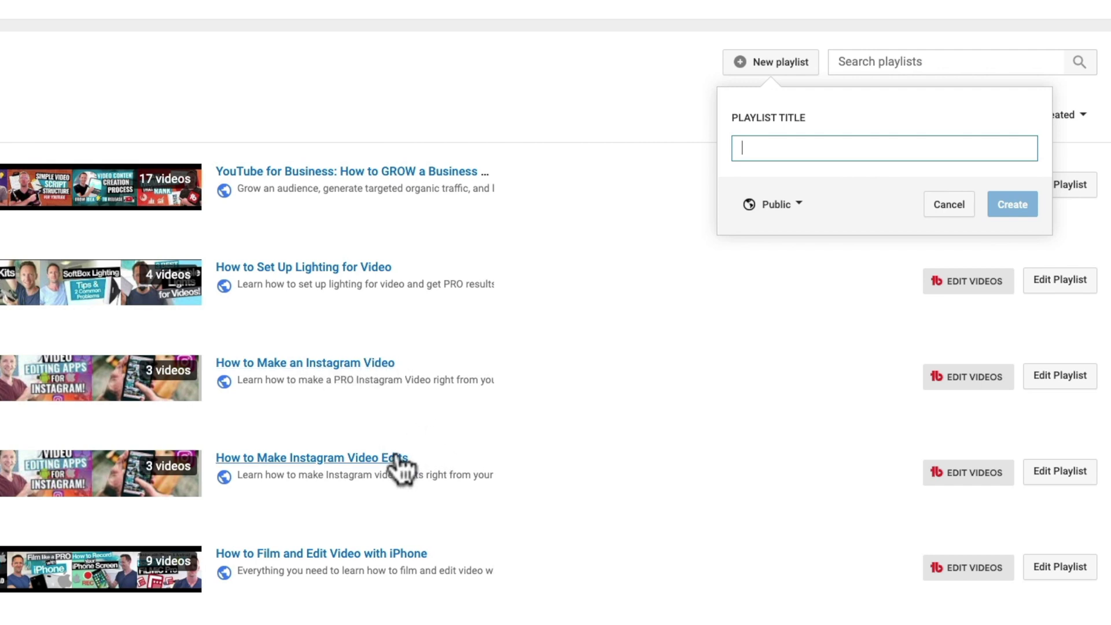
type("How to Gr")
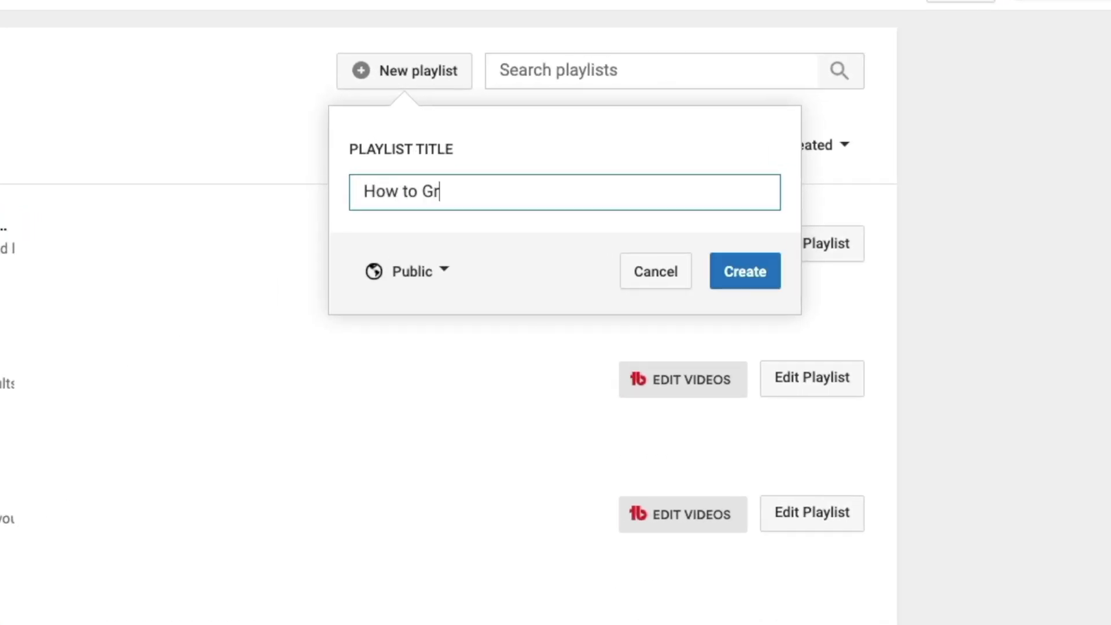
type("ow on YouTube")
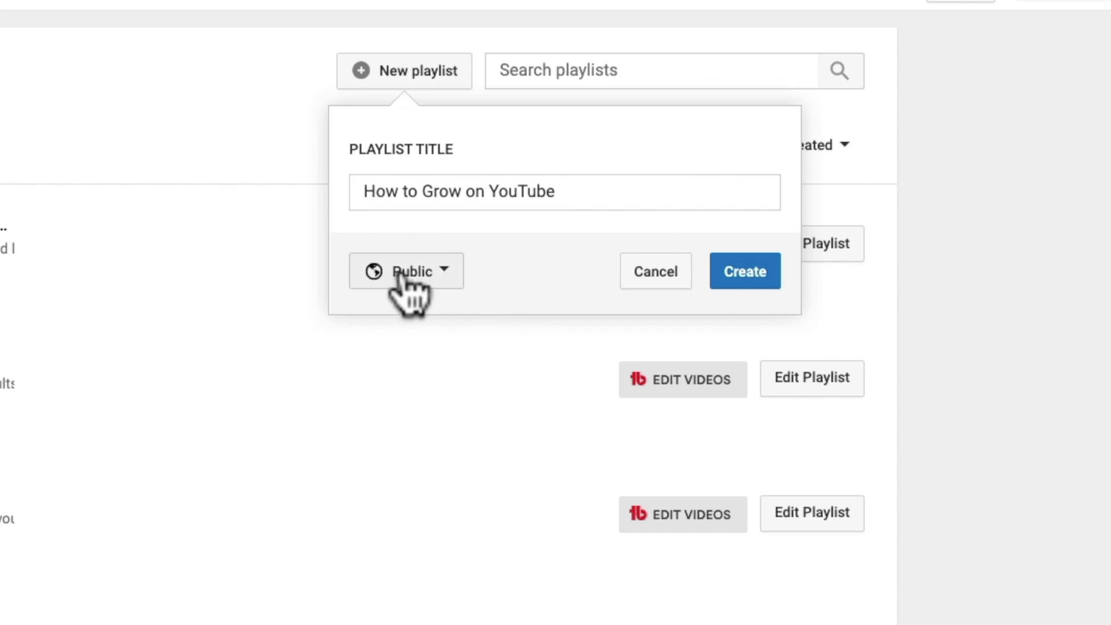
left_click(446, 276)
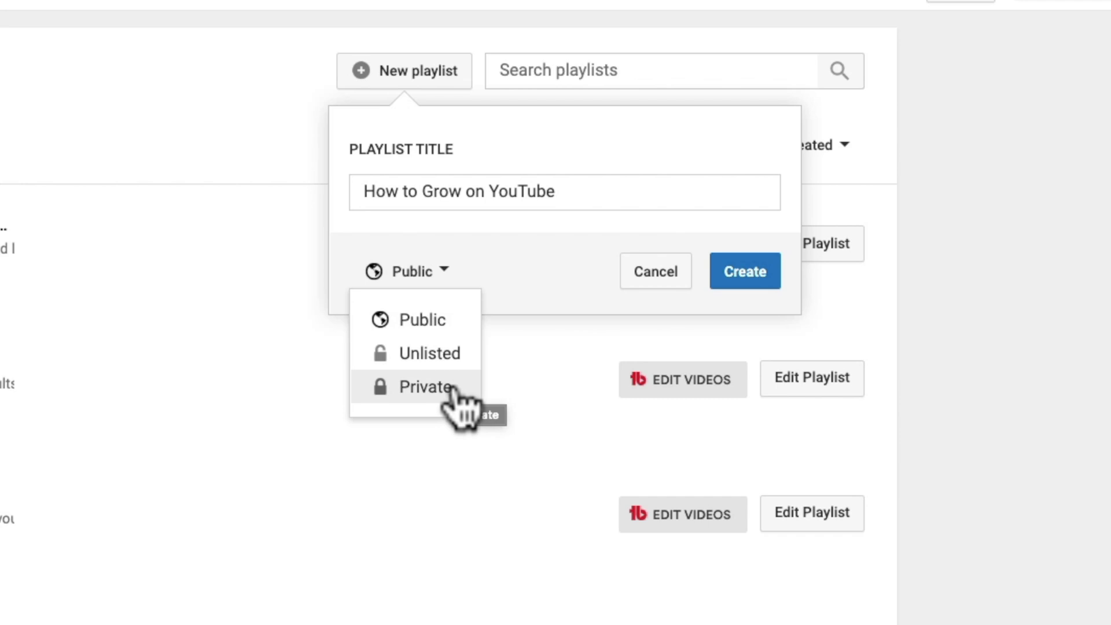
left_click(460, 319)
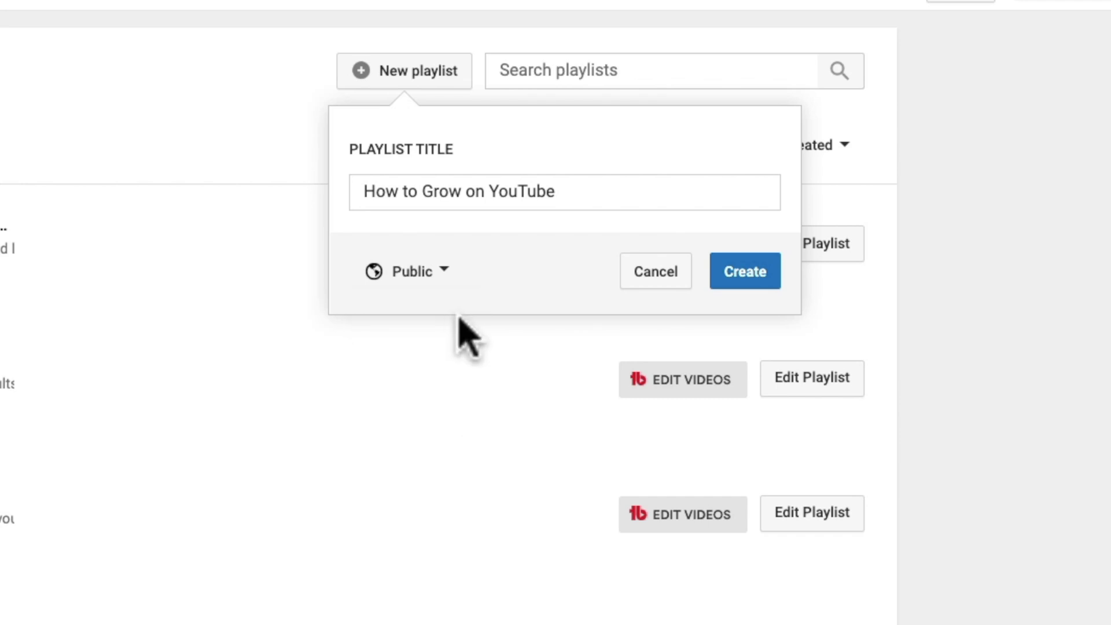
left_click(770, 272)
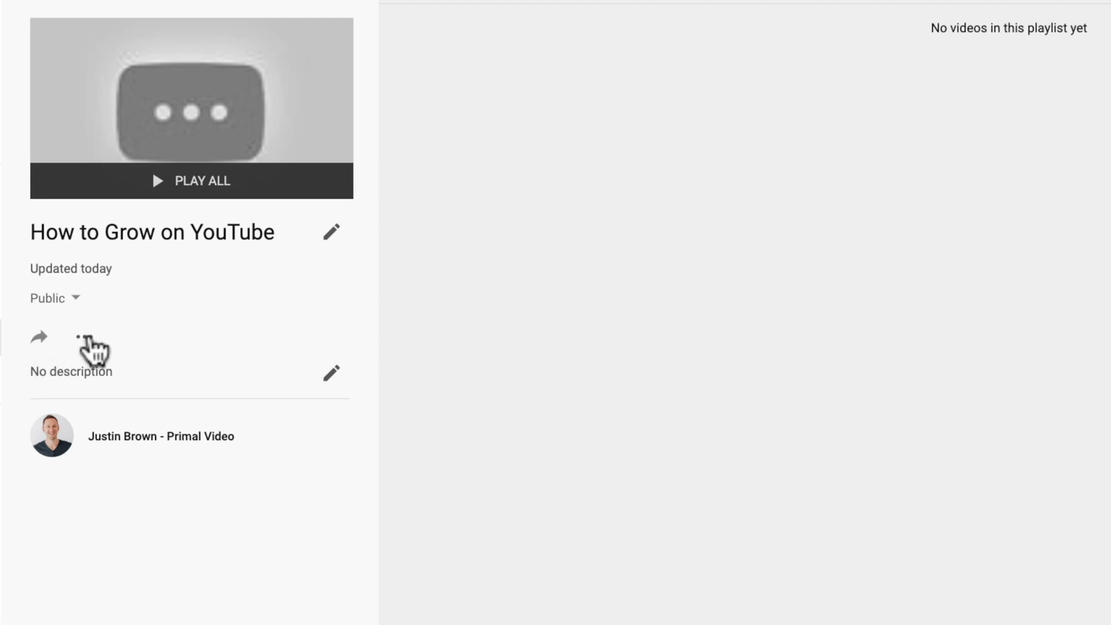
Examine the new playlist's collaboration option and close it without making changes
left_click(84, 337)
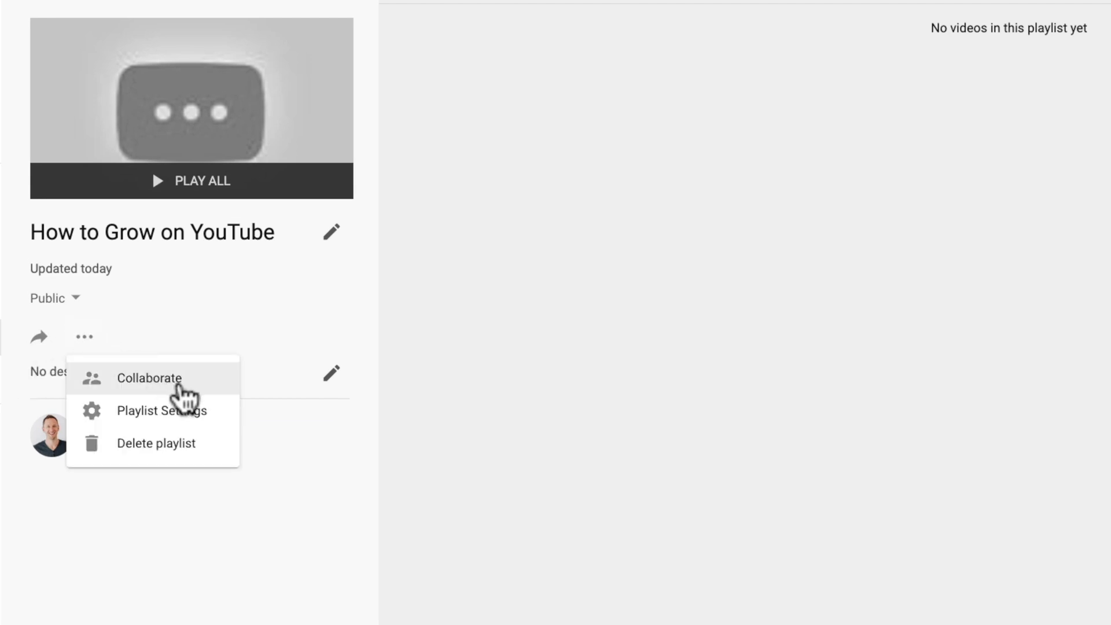
left_click(192, 377)
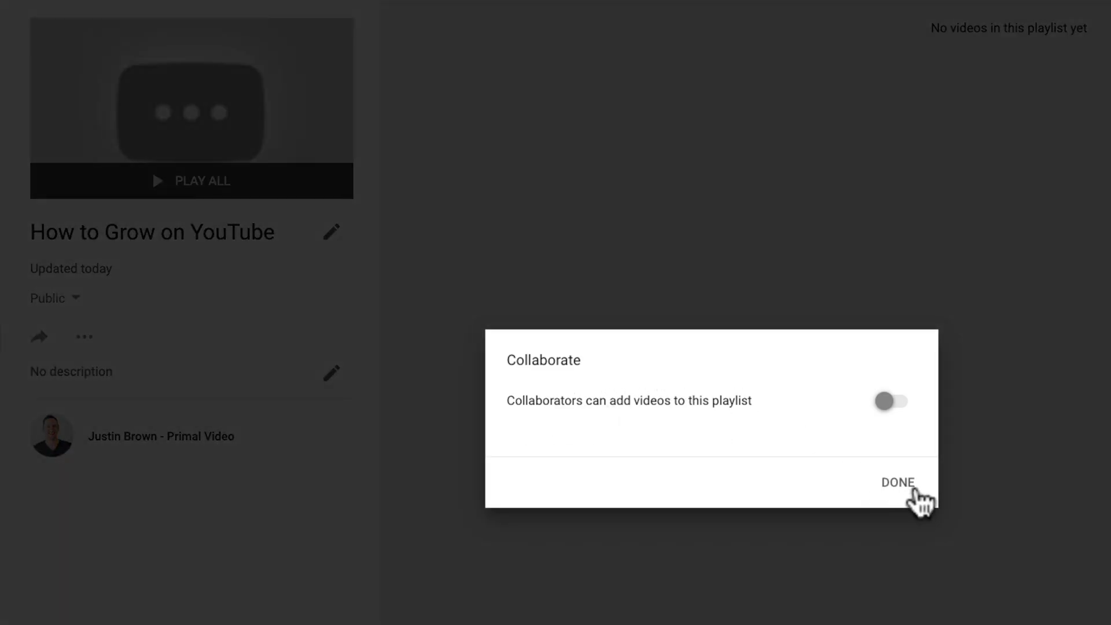
left_click(901, 482)
Examine the privacy, ordering and official series options in the playlist's advanced settings
left_click(85, 337)
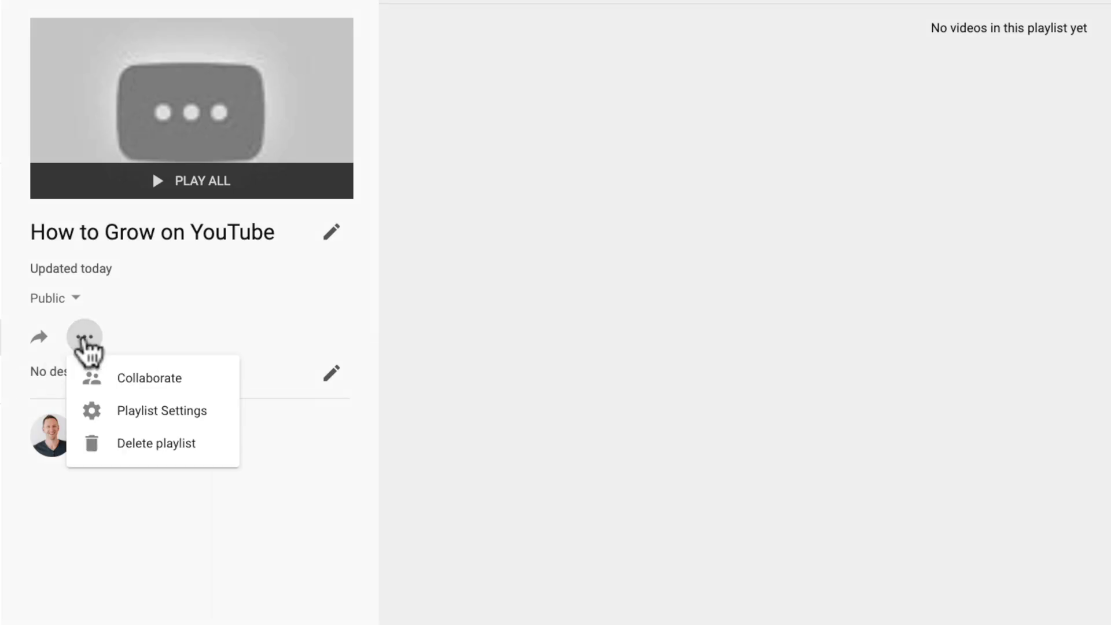
left_click(200, 411)
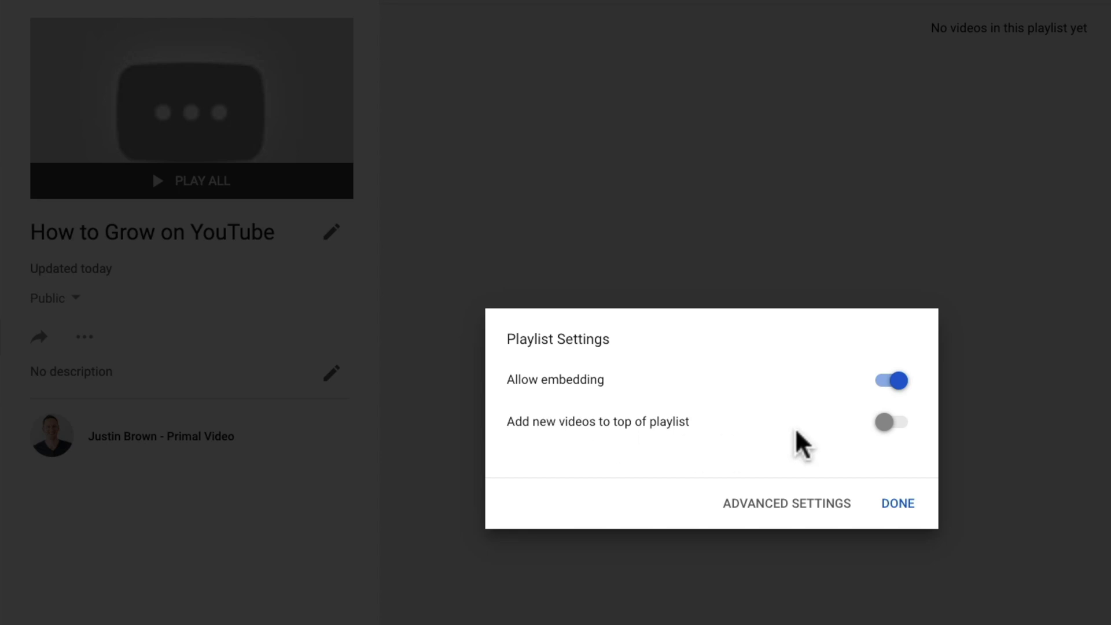
left_click(794, 505)
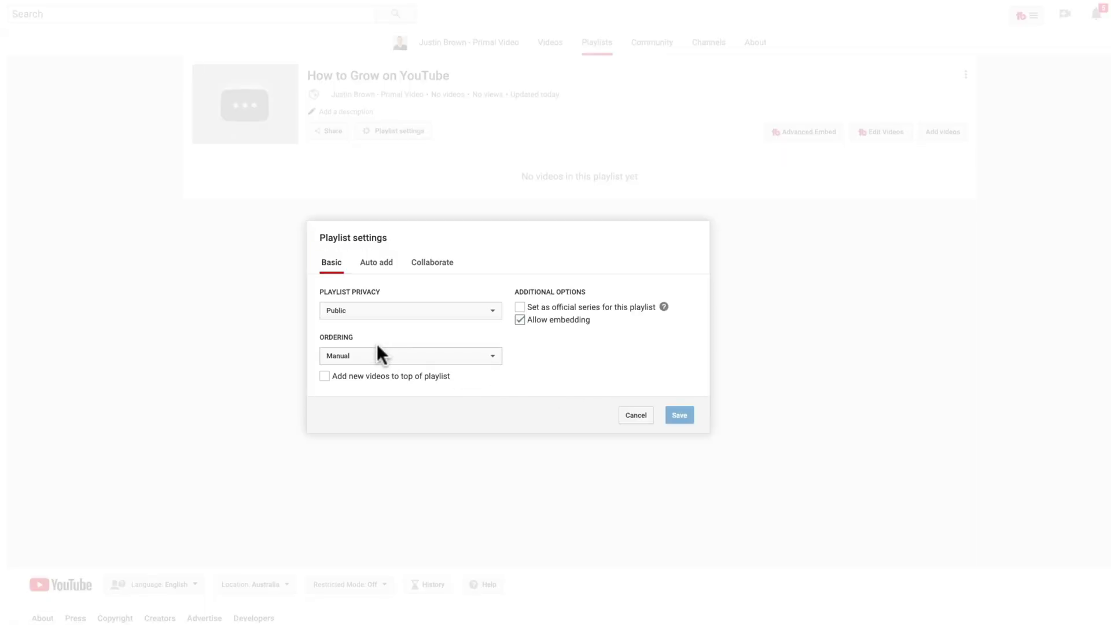
left_click(418, 308)
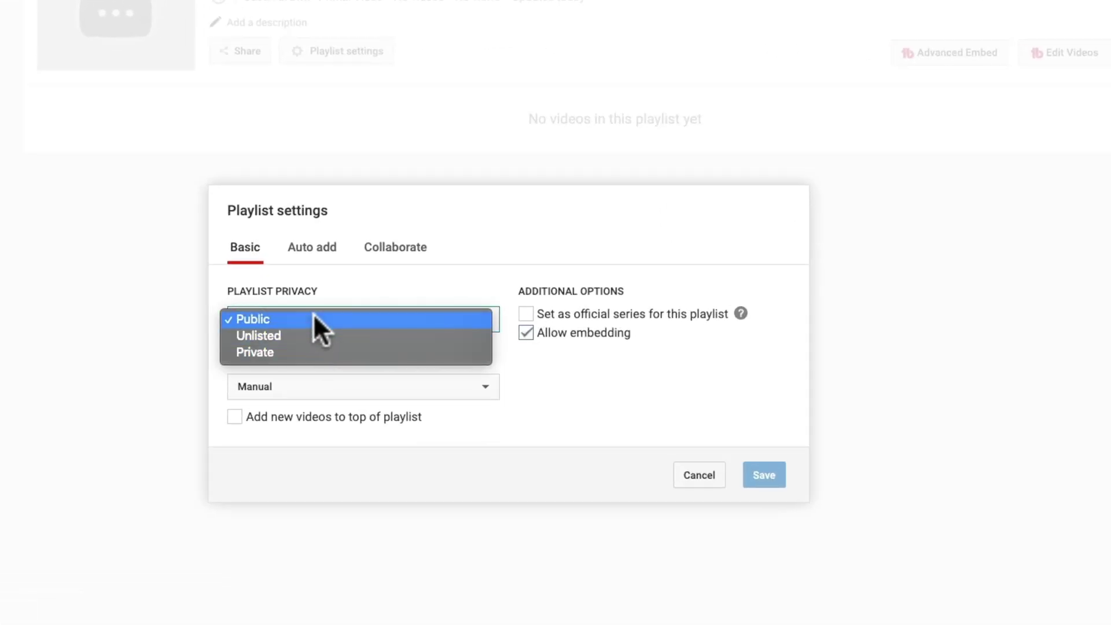
left_click(313, 316)
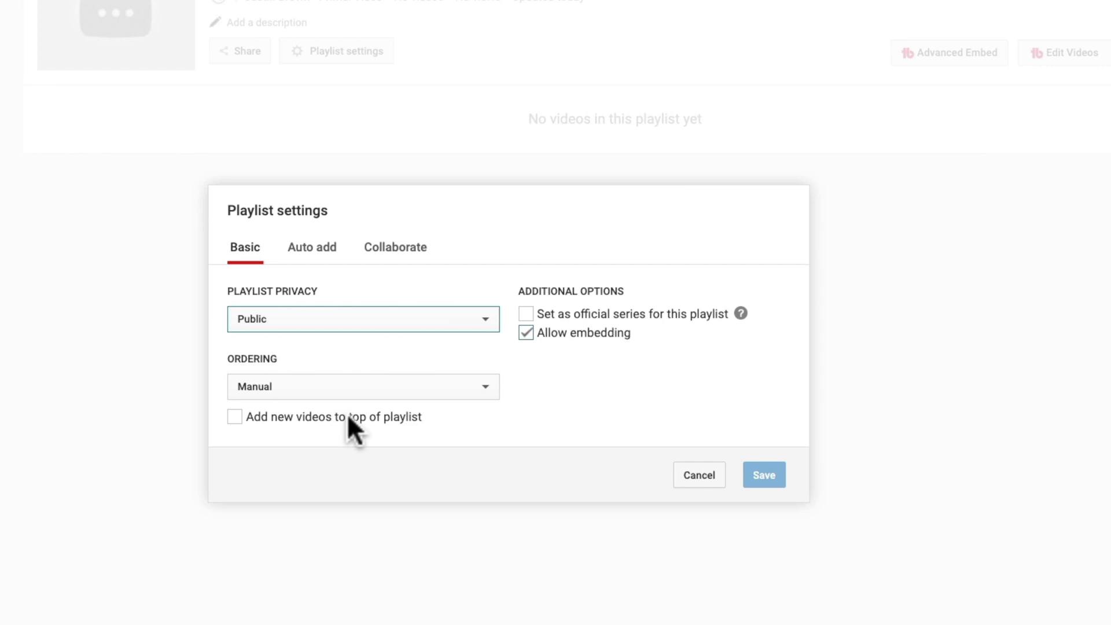
left_click(273, 359)
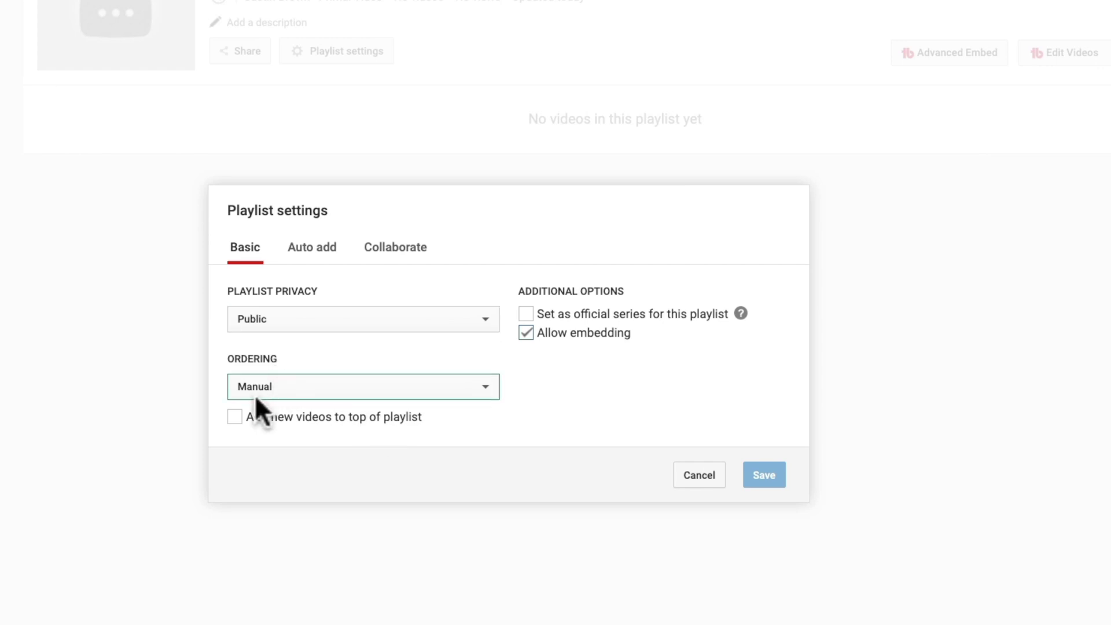
left_click(290, 385)
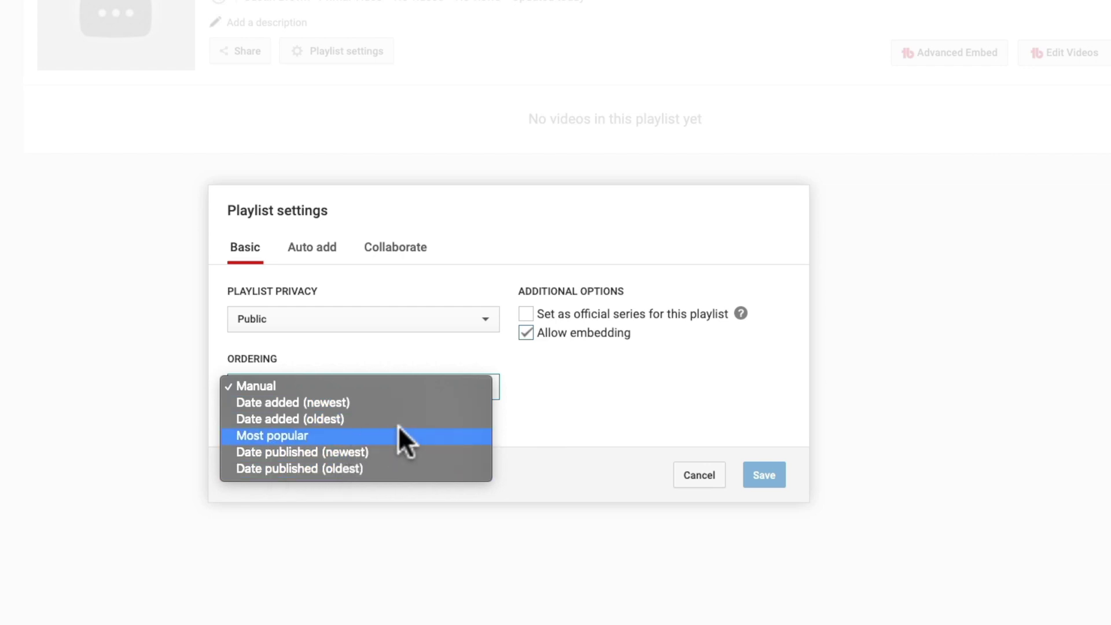
left_click(527, 347)
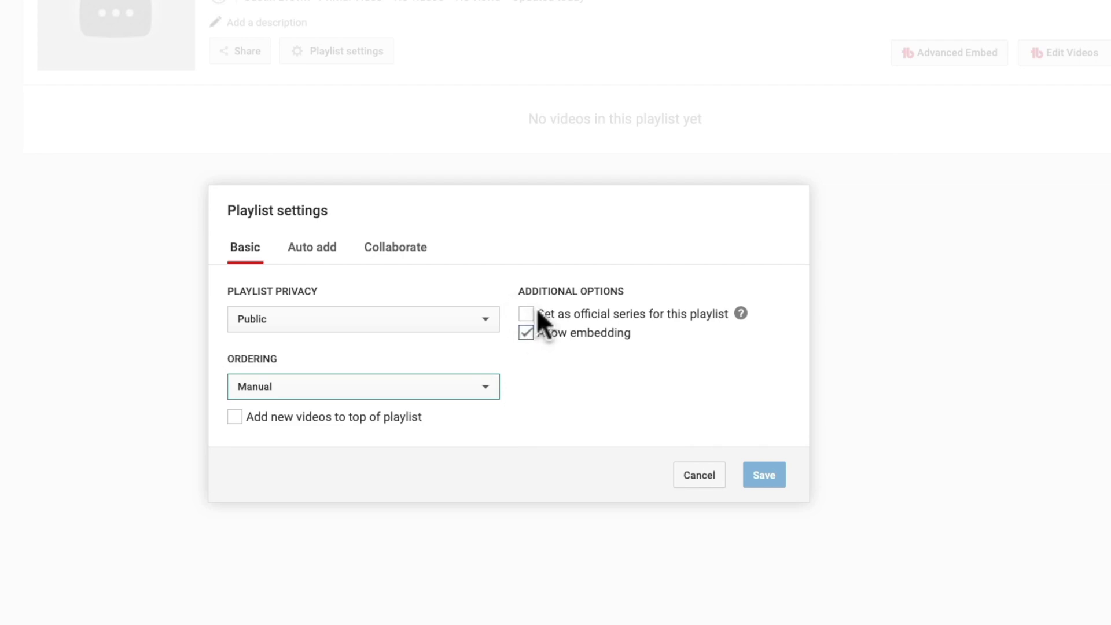
left_click(741, 315)
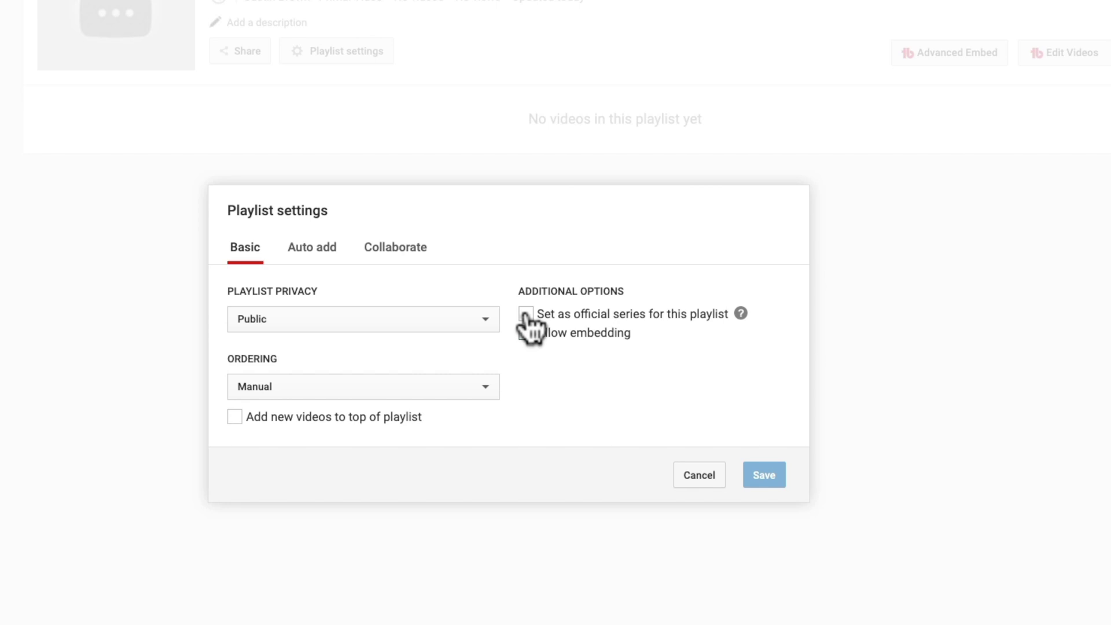
Examine the auto-add rule types and collaboration settings for the playlist, and discard the settings changes
left_click(322, 255)
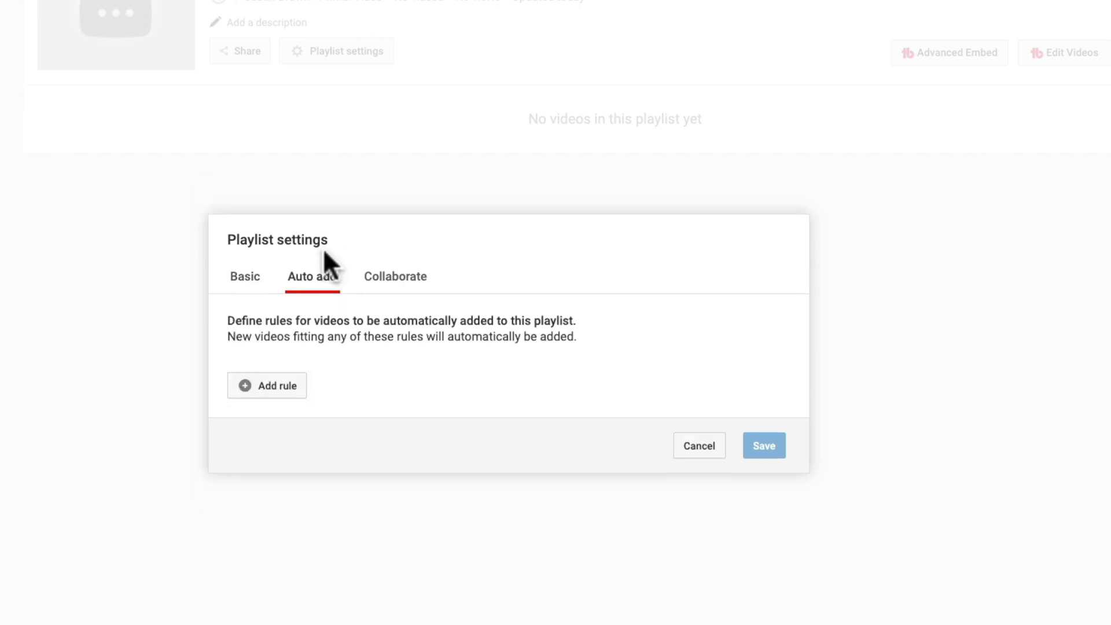
left_click(281, 386)
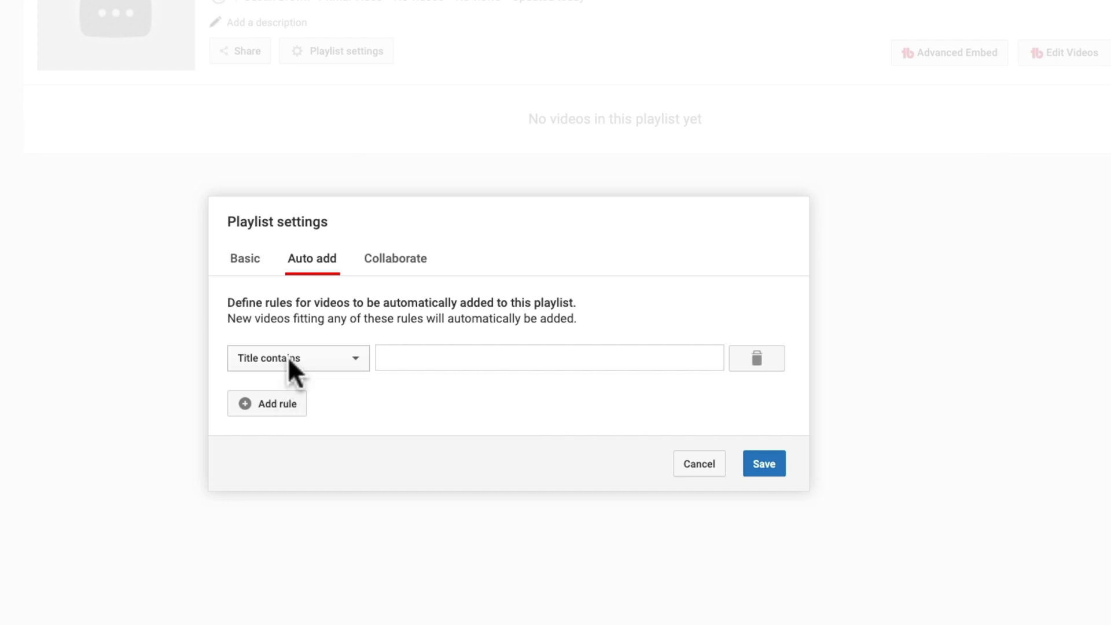
left_click(289, 358)
left_click(269, 359)
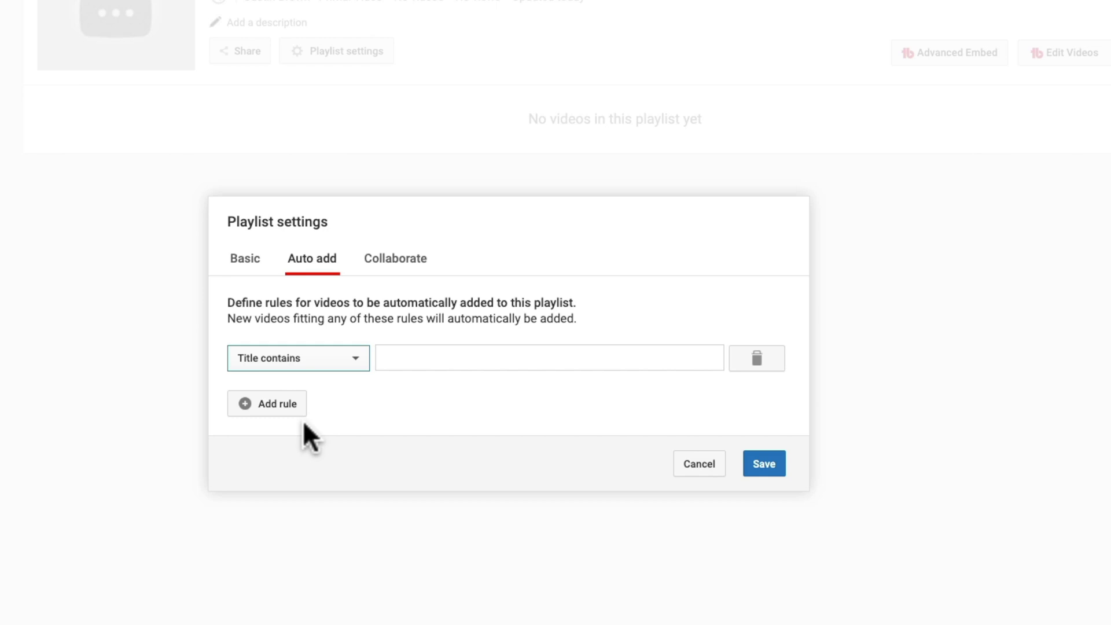
left_click(391, 260)
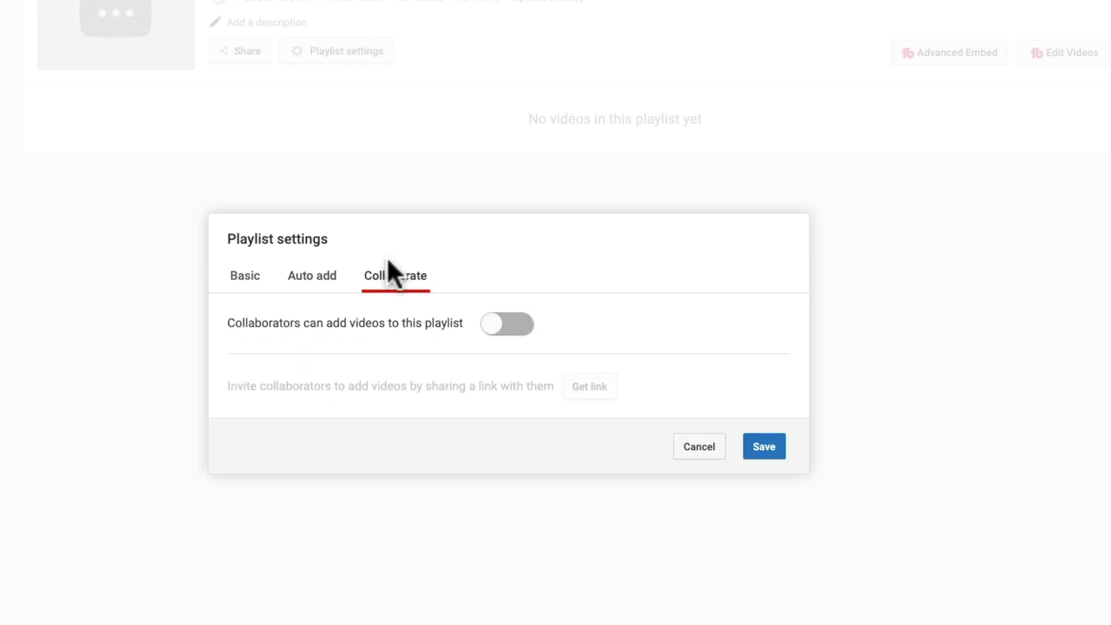
left_click(699, 447)
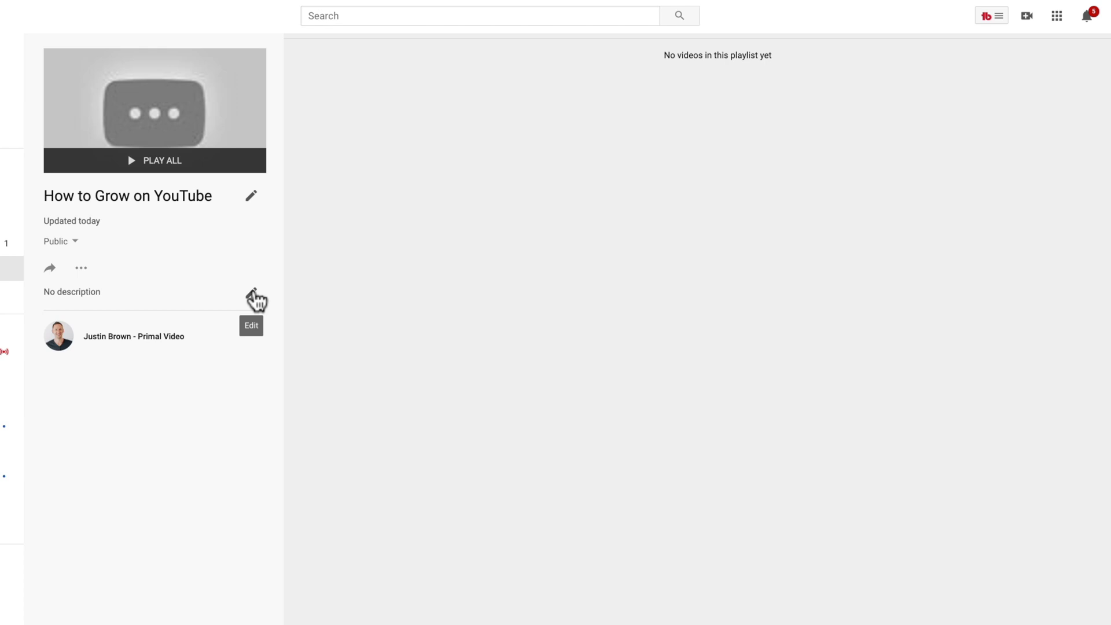
Save a playlist description asking "Want to learn how to grow your YouTube Channel?" and calling it the ultimate resource for more YouTube subscribers and audience growth
left_click(253, 294)
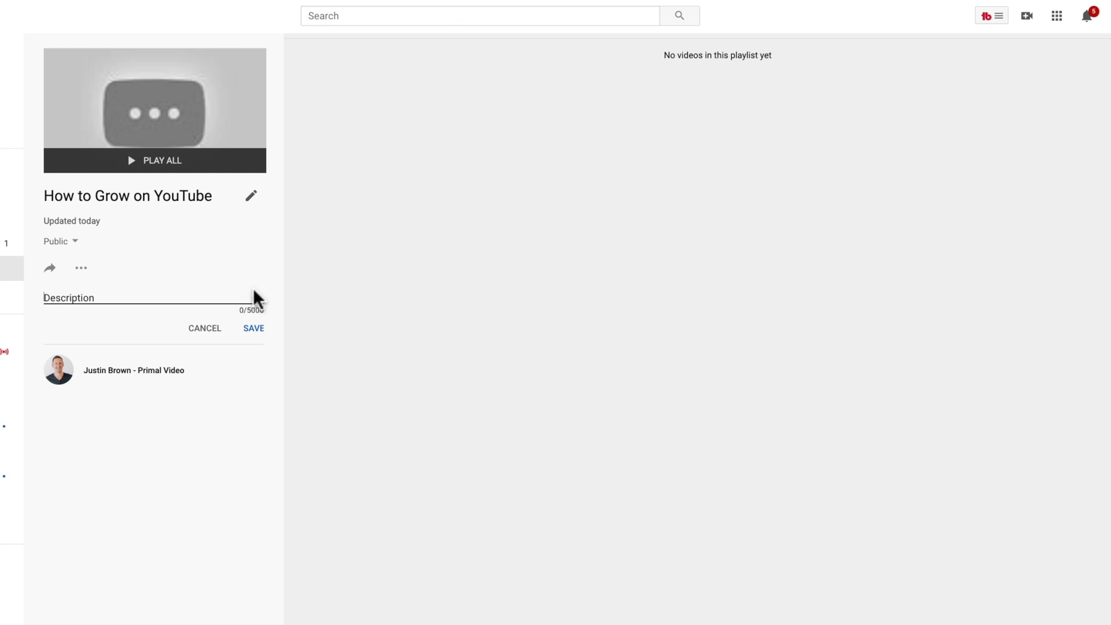
left_click(256, 298)
type("Want to learn how to grow your YouTube Channel? This playlist is the ultimate resource to help you get more subscribers on YouTube and grow your audience.")
left_click_drag(43, 296, 227, 296)
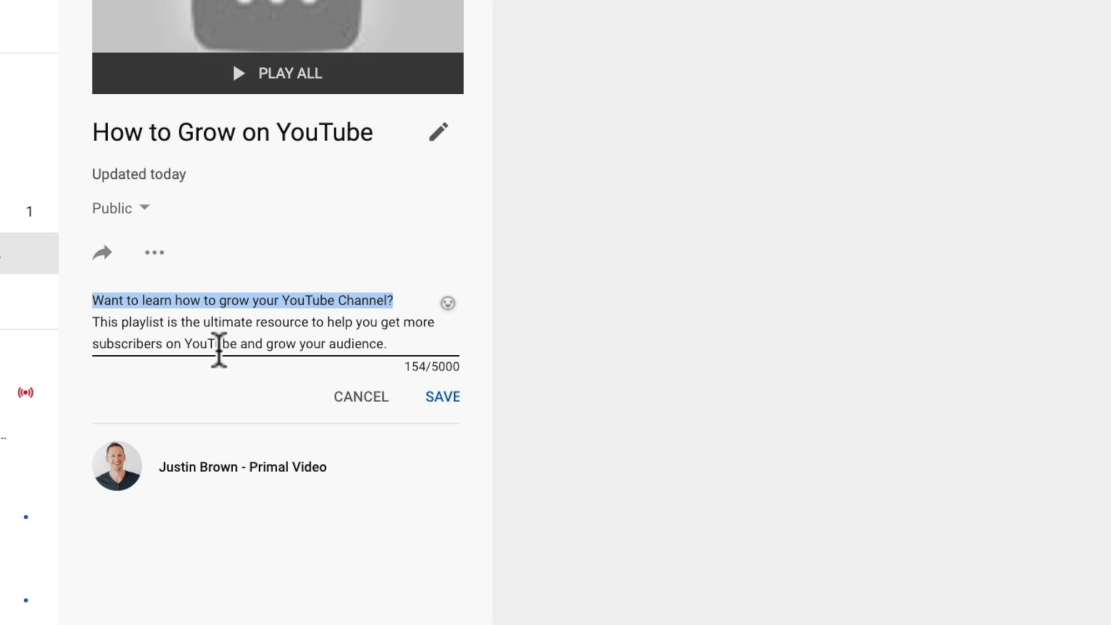
left_click(394, 344)
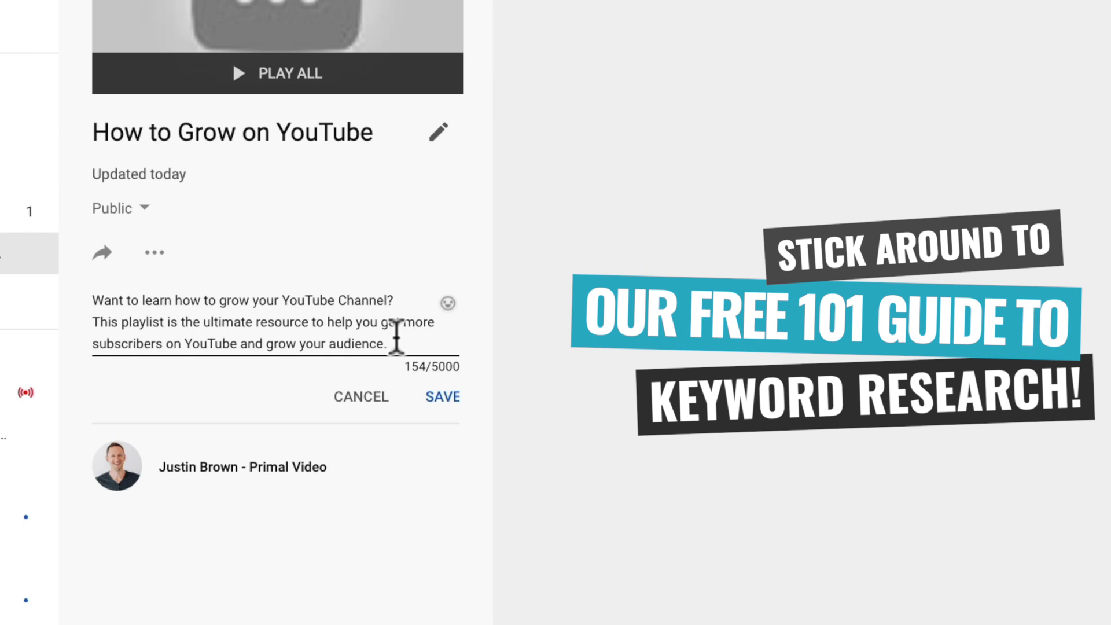
left_click(447, 398)
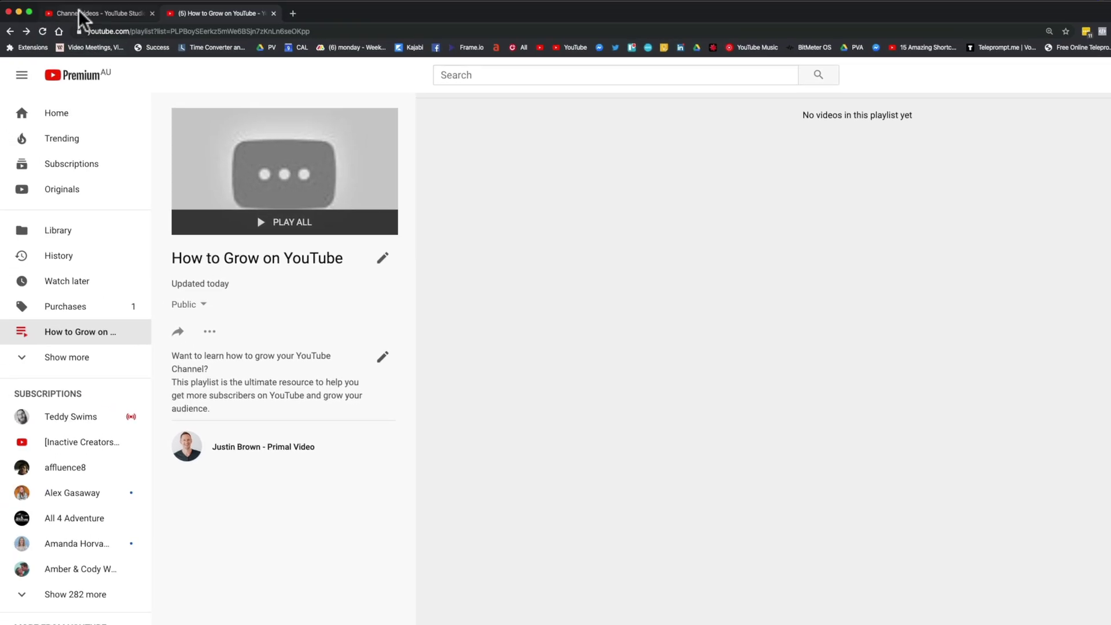
Select the channel videos on increasing YouTube watch time, best upload time, picking channel names and managing YouTube comments
left_click(78, 9)
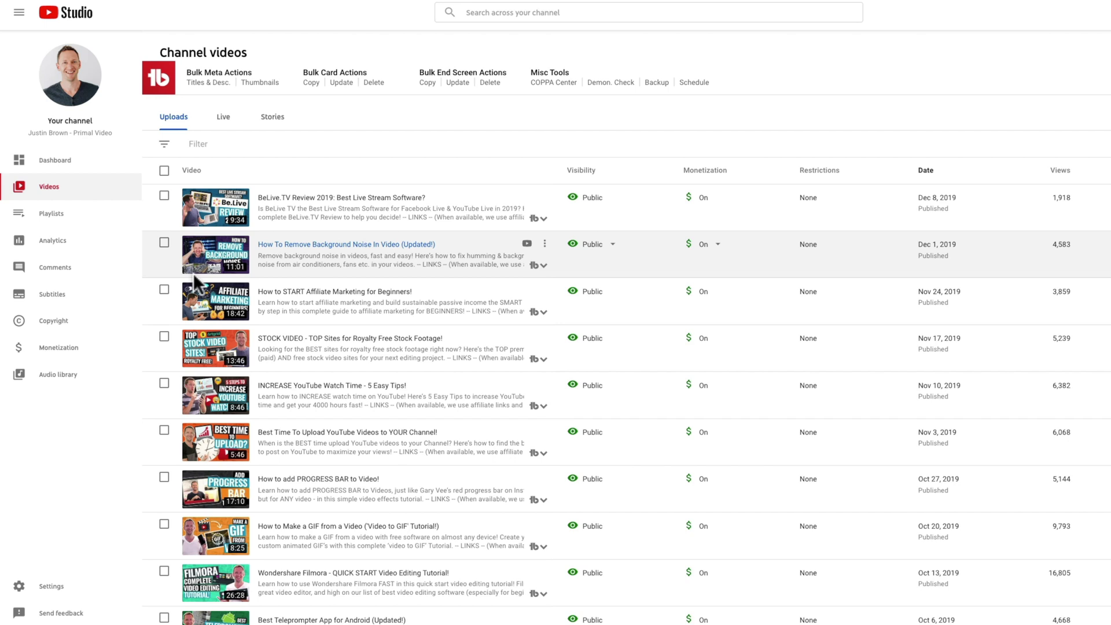
left_click(165, 383)
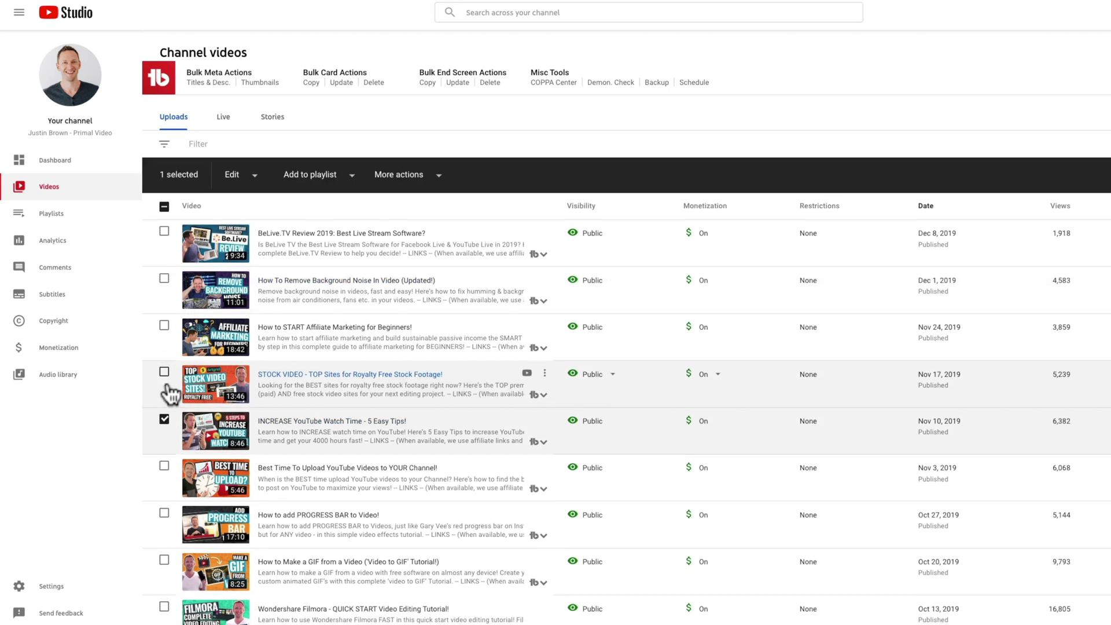
scroll(397, 429, "down", 3)
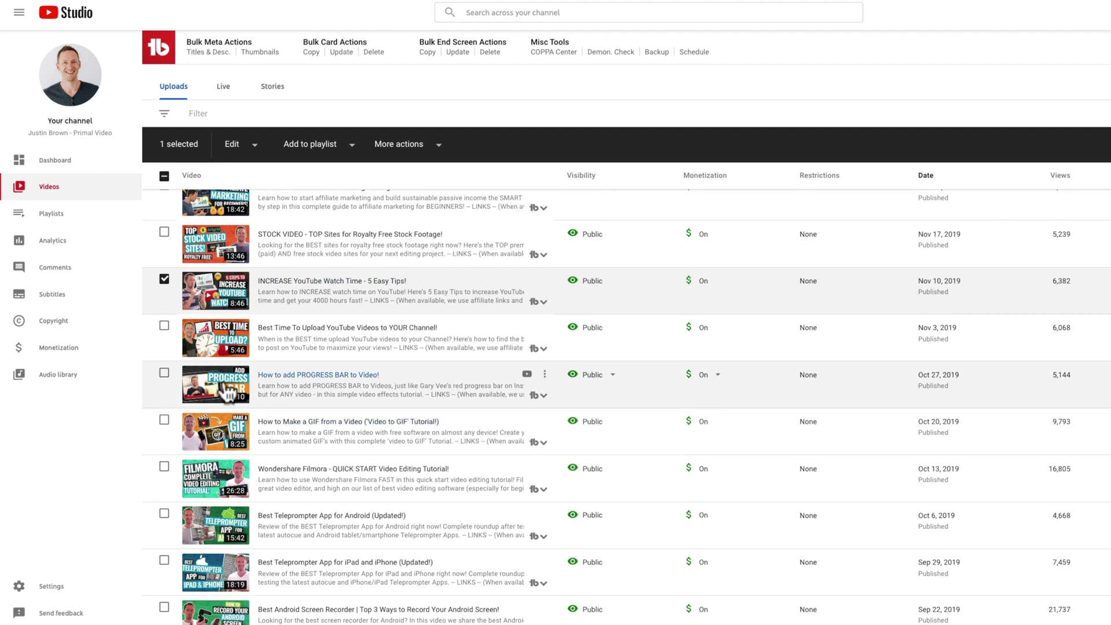
left_click(164, 325)
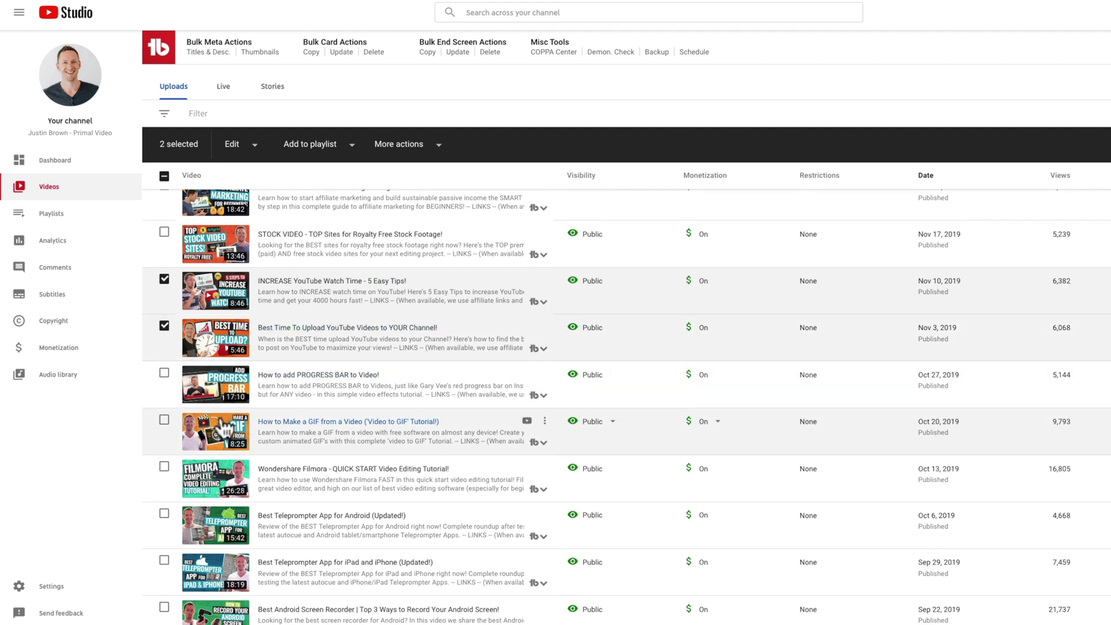
scroll(224, 428, "down", 10)
scroll(168, 556, "down", 1)
left_click(164, 548)
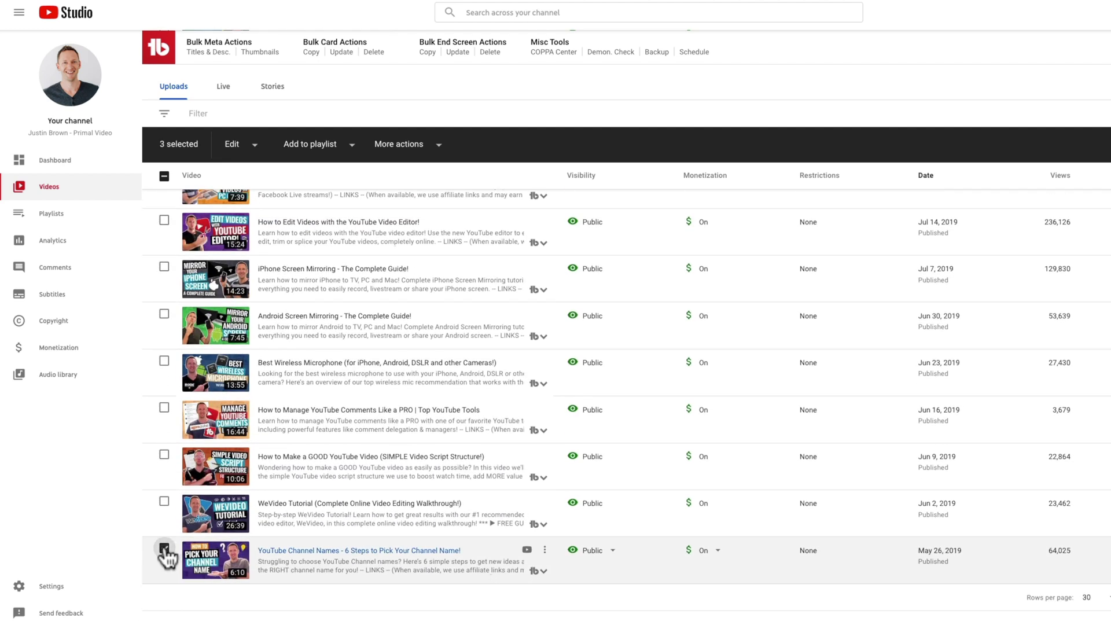
left_click(164, 408)
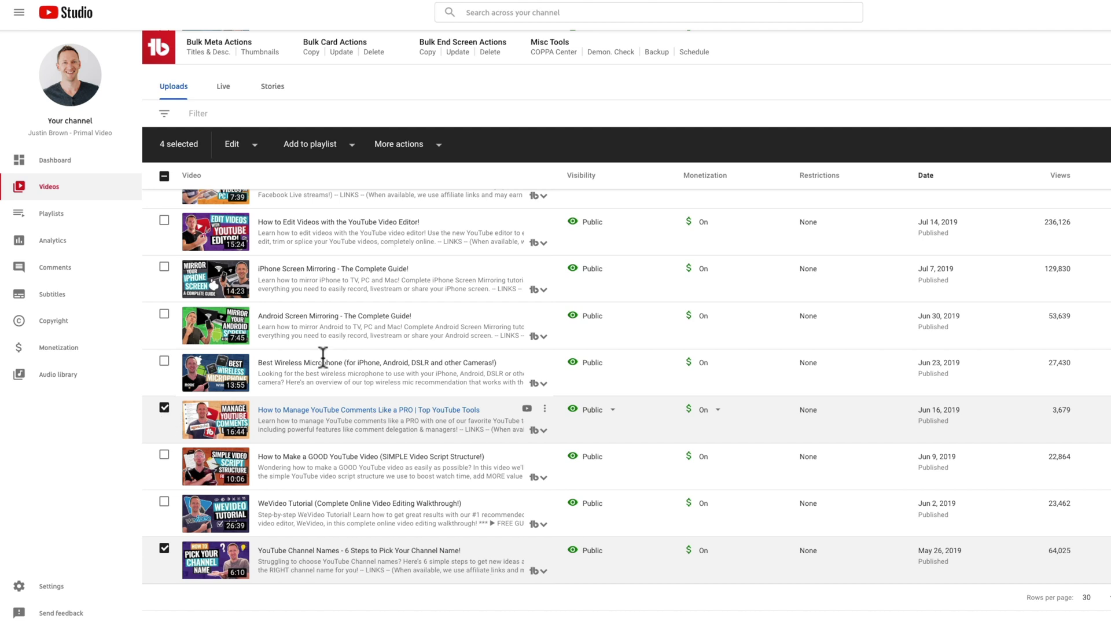
Find "How to Grow on YouTube" by searching for "How to grow" and add the selected videos to that playlist
left_click(319, 148)
scroll(360, 285, "down", 2)
scroll(357, 284, "down", 1)
scroll(358, 284, "up", 4)
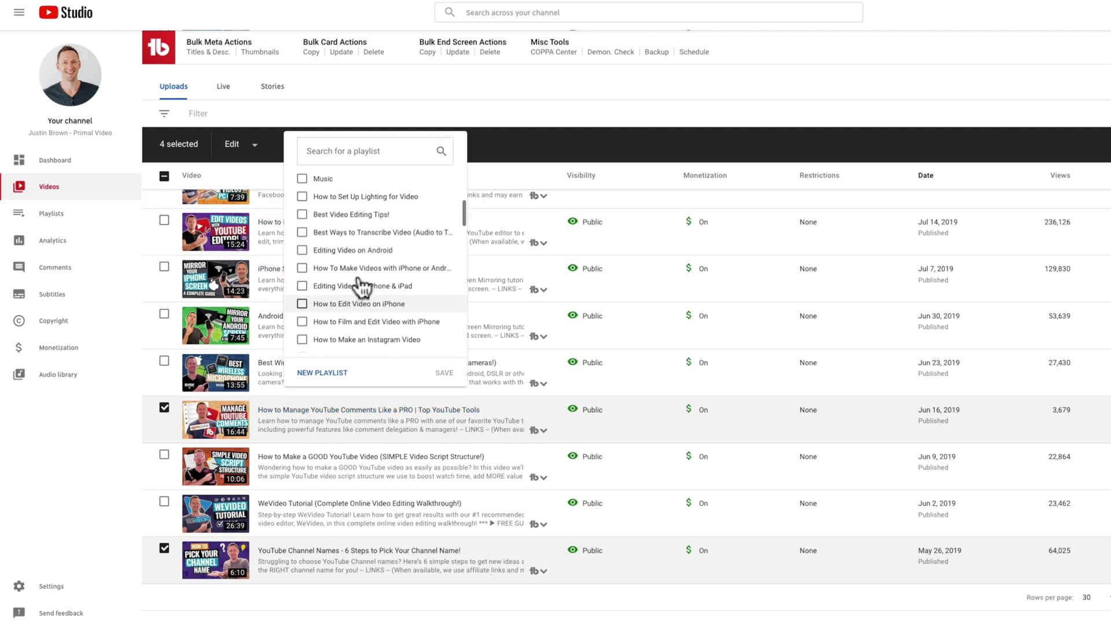
left_click(334, 151)
type("How to grow")
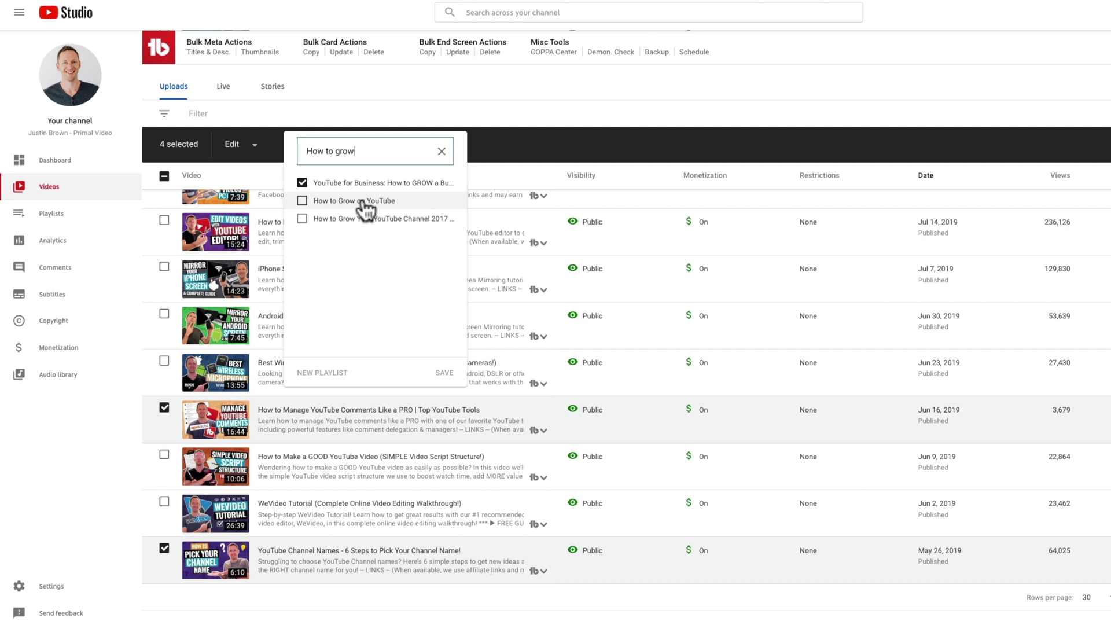
left_click(302, 203)
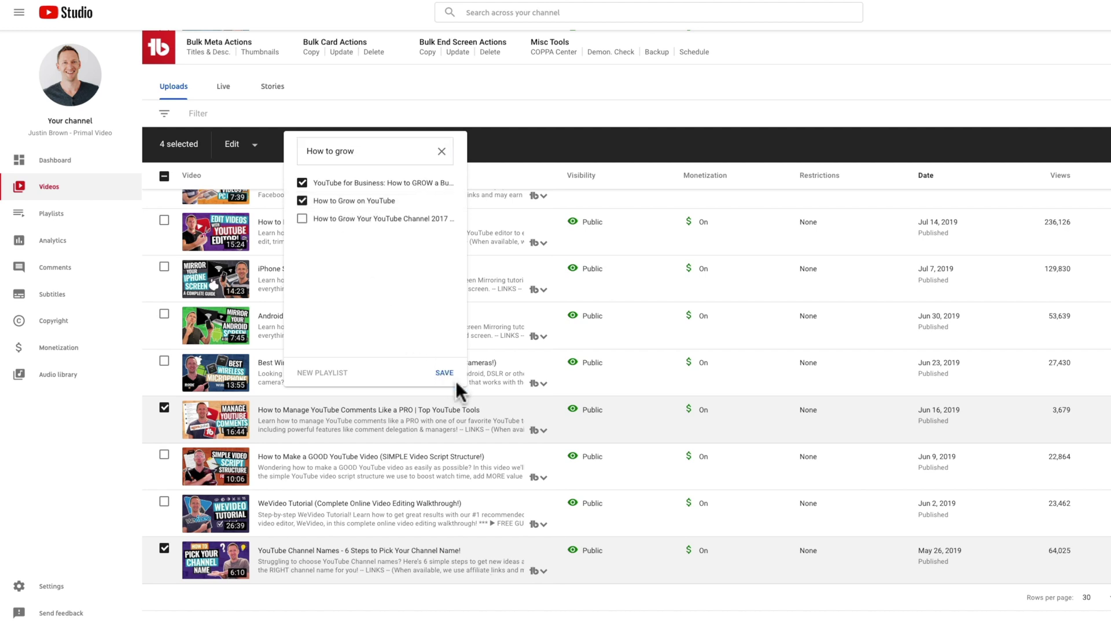
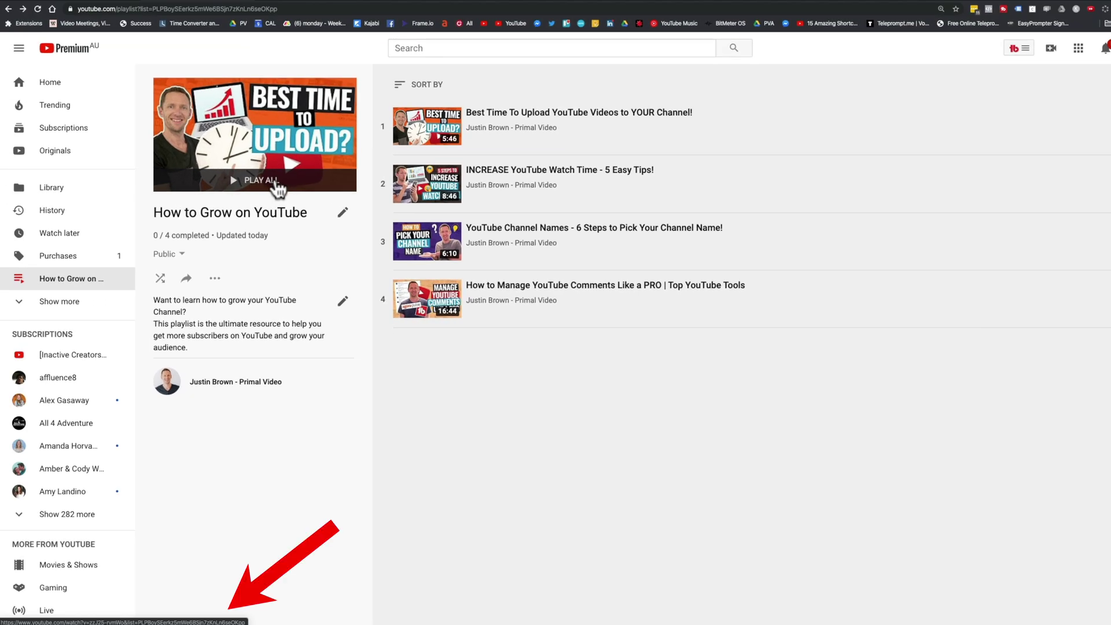
Play the "How to Grow on YouTube" playlist and pause its first video in the default player view
left_click(278, 184)
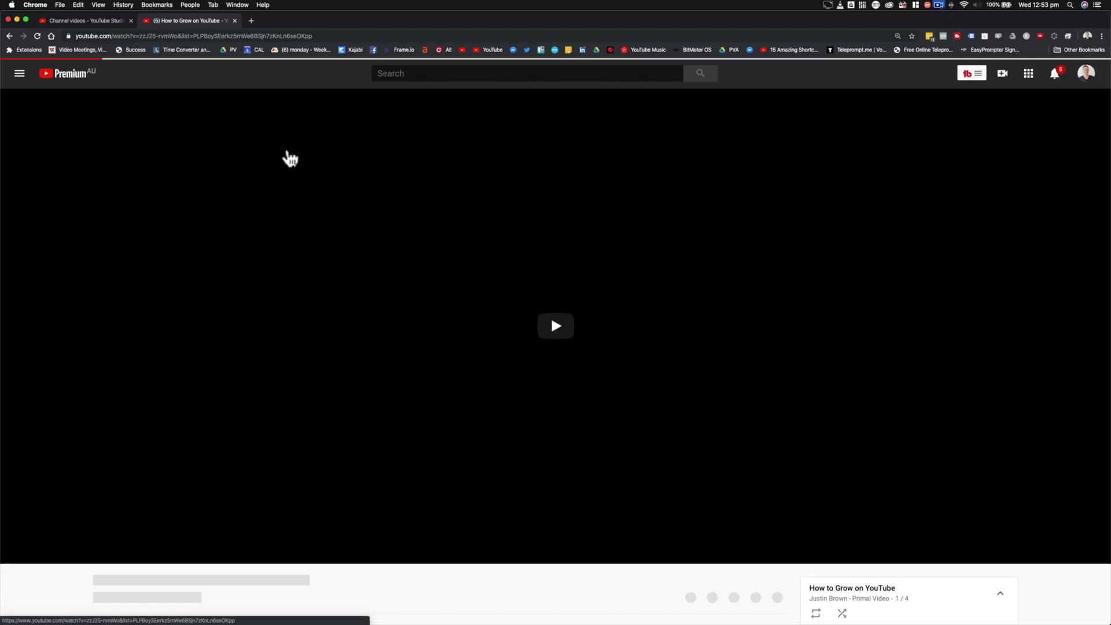
left_click(38, 555)
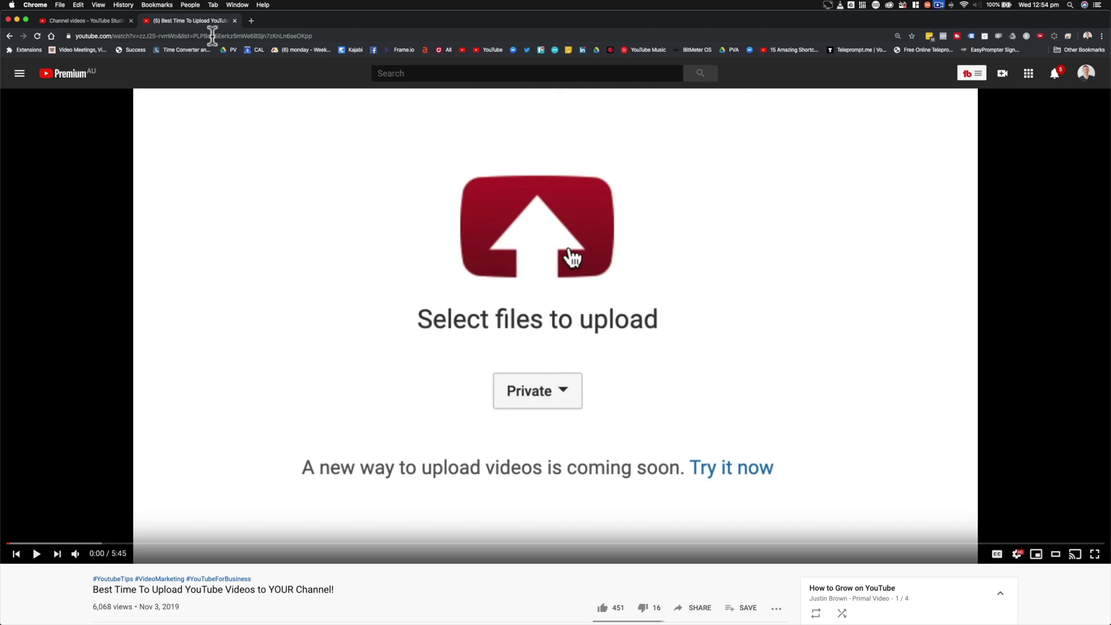
left_click(1057, 556)
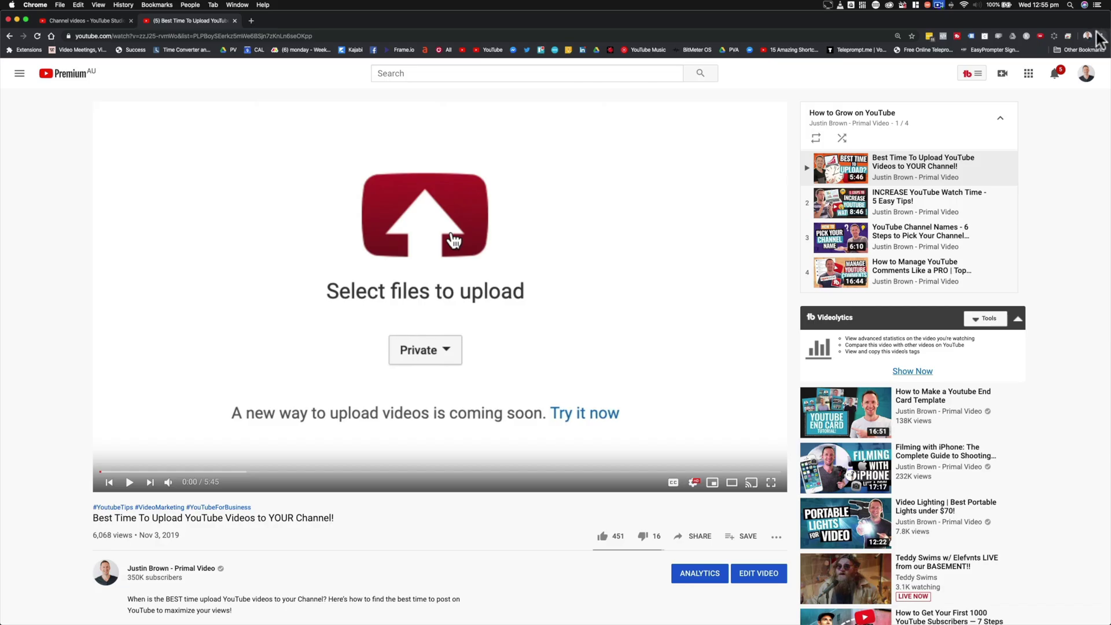
Open YouTube in an incognito window and search for "best gear for video editing"
left_click(1098, 35)
left_click(993, 75)
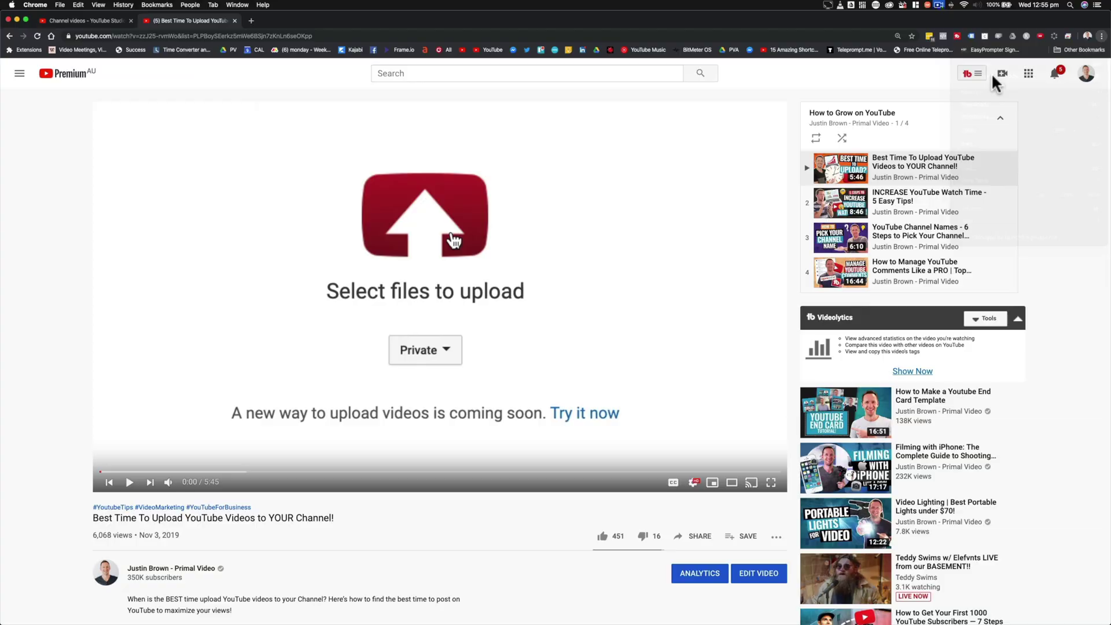
left_click(492, 47)
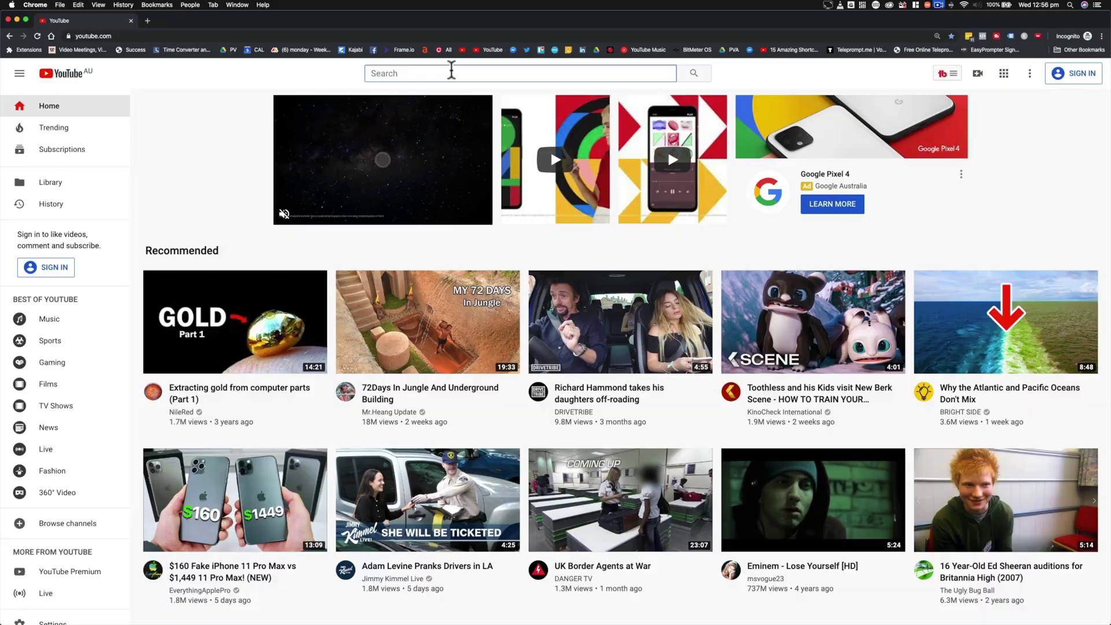
left_click(453, 72)
type("best ")
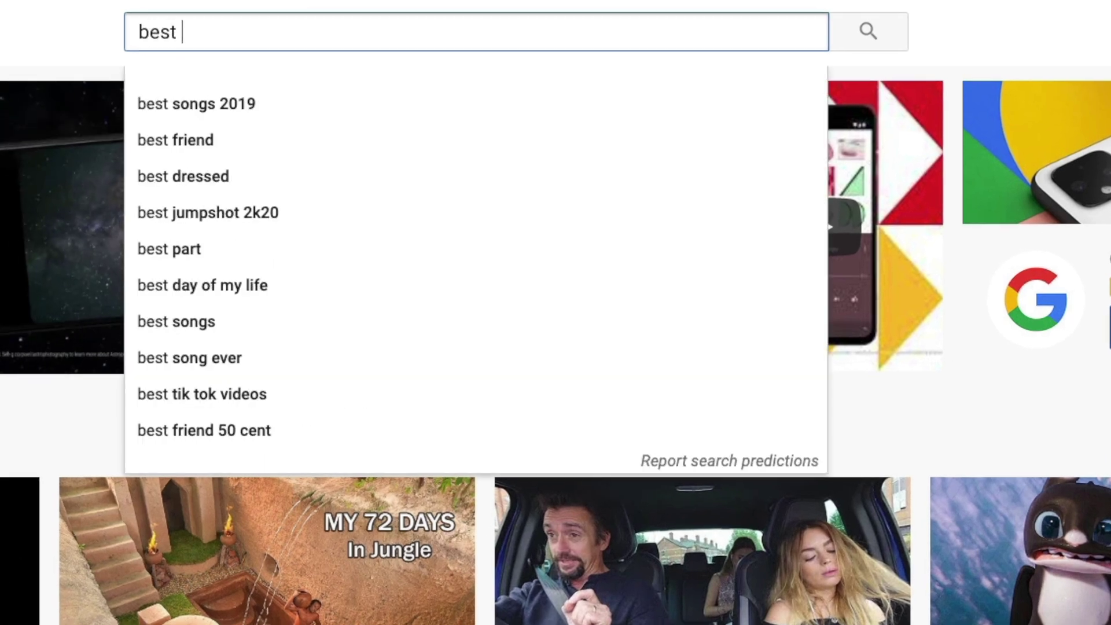
type("gear for video editing")
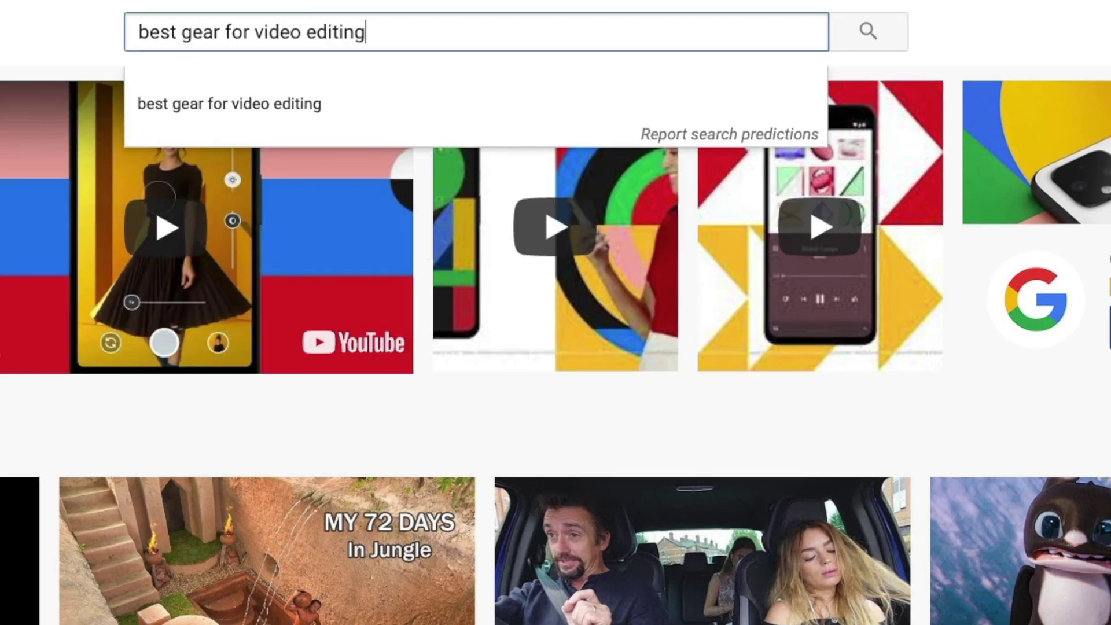
key("Return")
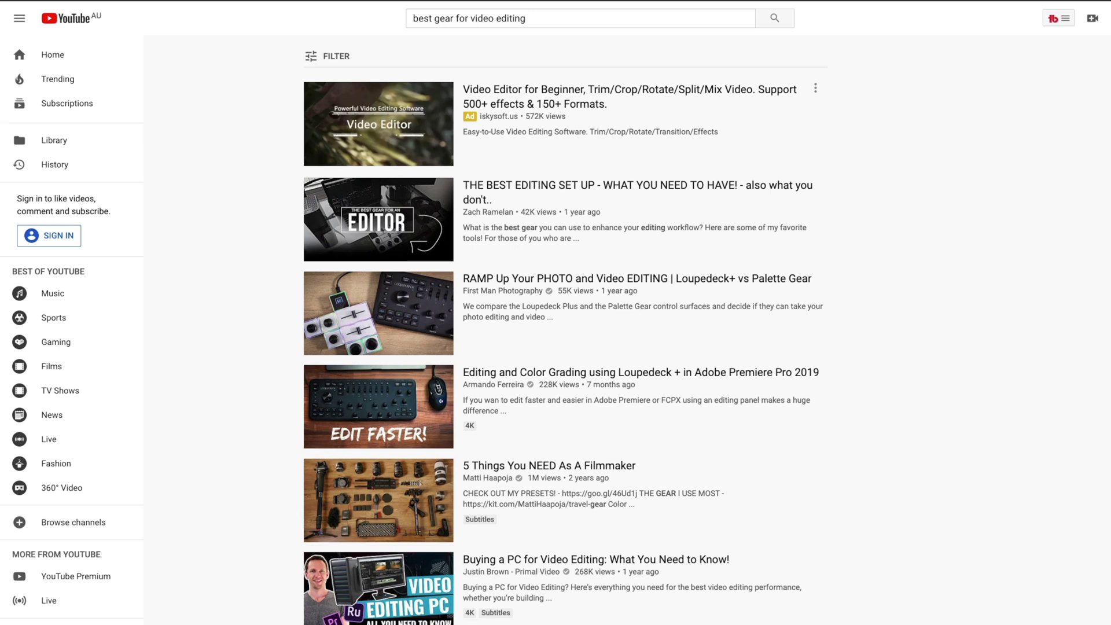
Find the "Best Gear for Video Editing" playlist among the search results and examine its full video list
scroll(645, 252, "down", 1)
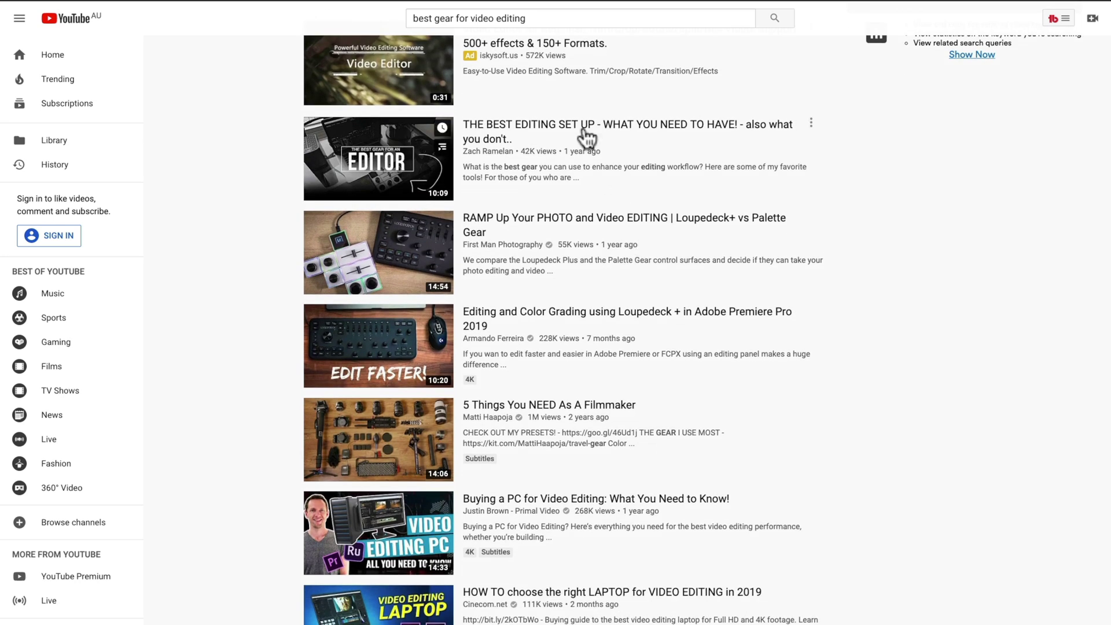
scroll(626, 489, "down", 3)
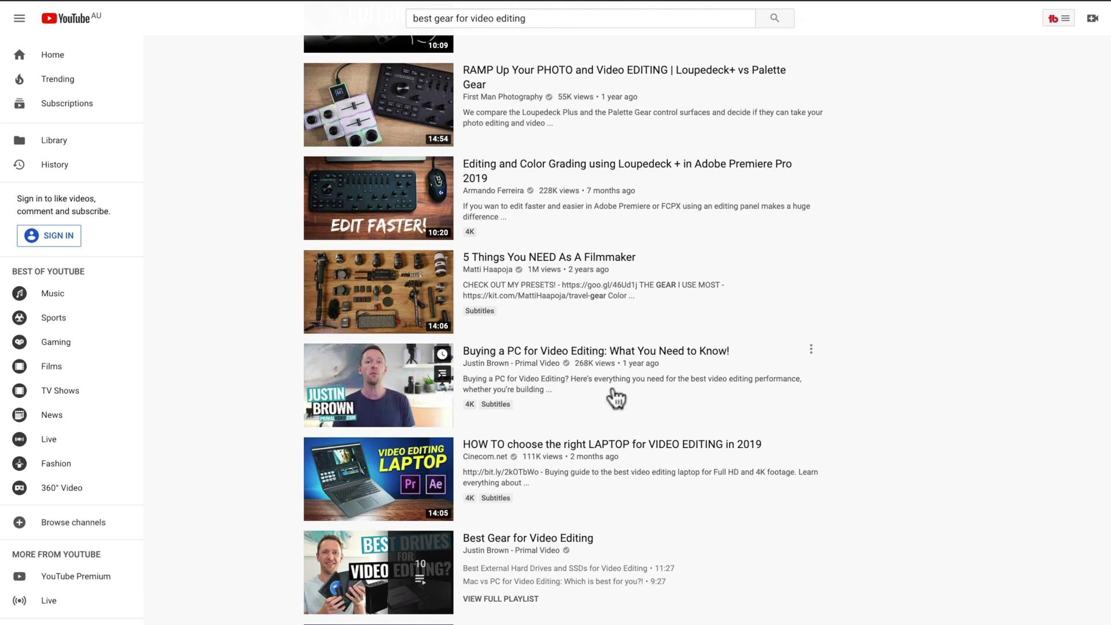
scroll(616, 398, "down", 2)
scroll(616, 398, "down", 1)
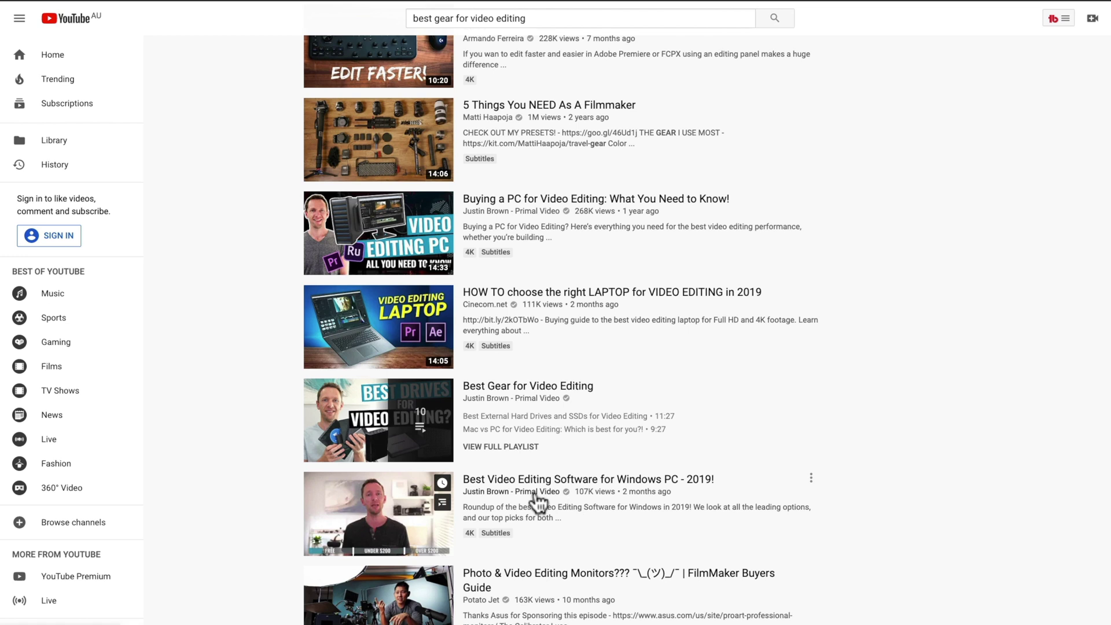
left_click(495, 448)
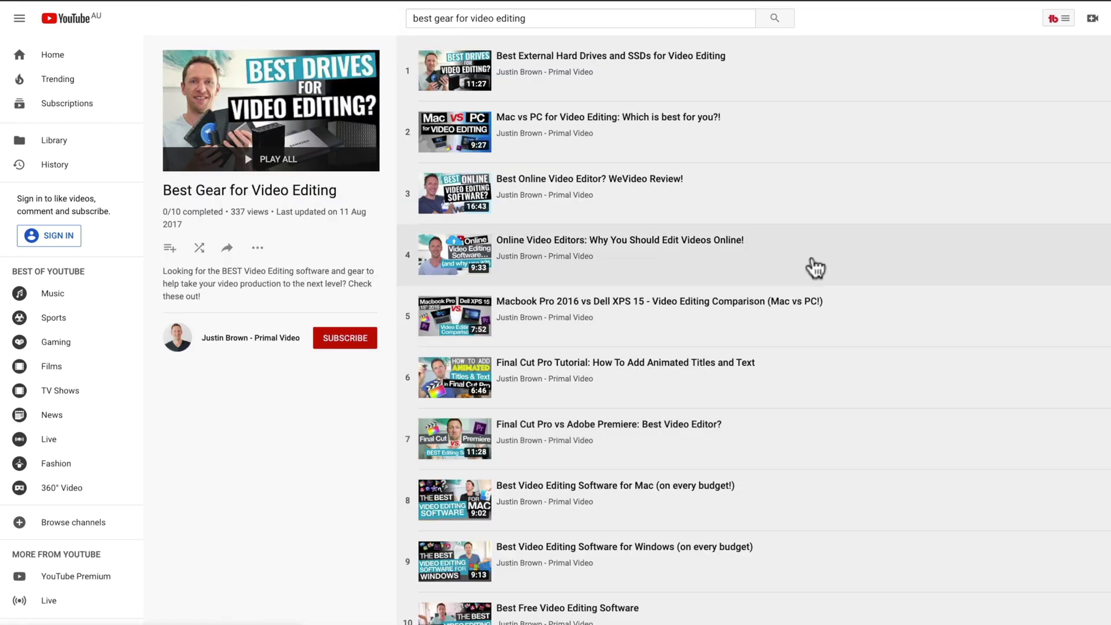
scroll(833, 385, "down", 1)
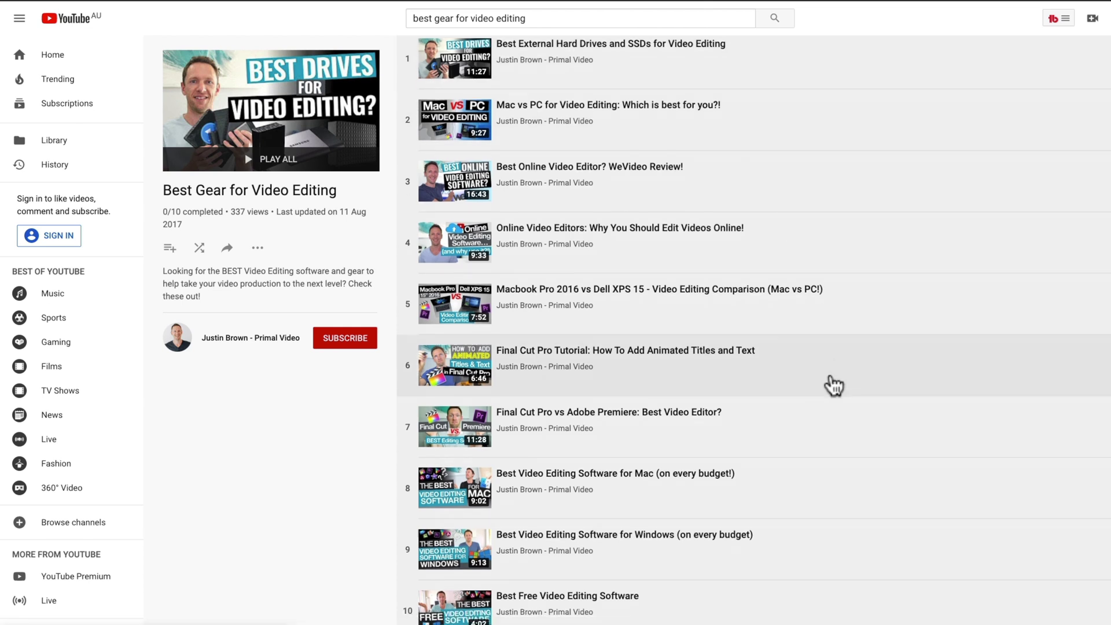
scroll(810, 371, "up", 1)
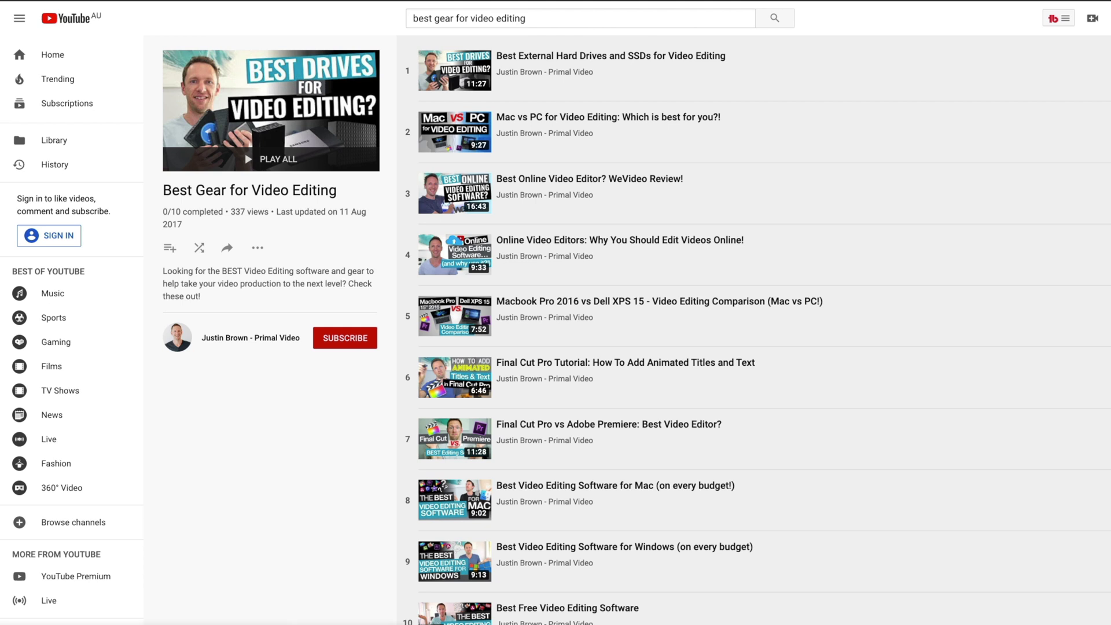
Search YouTube for "best facebook live gear" to check how playlists rank in the results
key("alt+Left")
triple_click(542, 18)
type("bes")
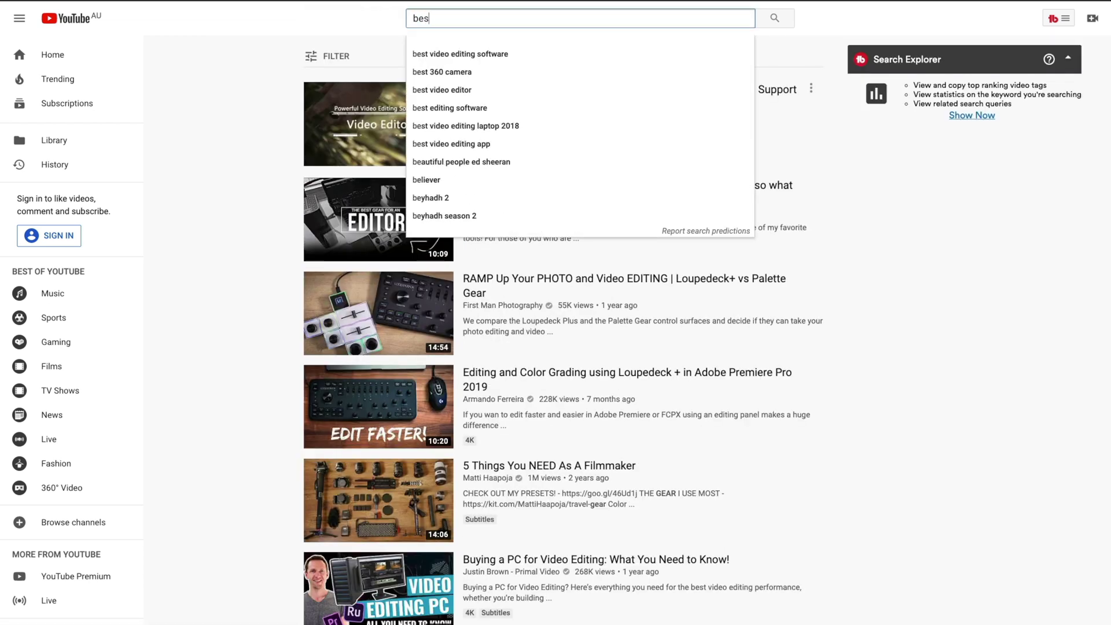
type("t facebook live gear")
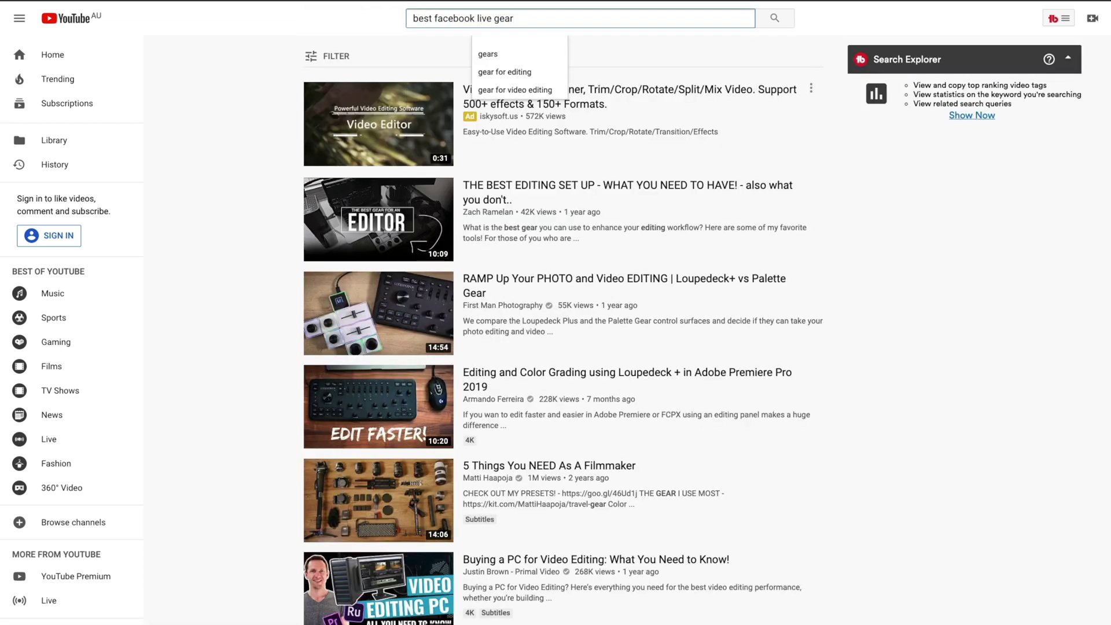
key("Return")
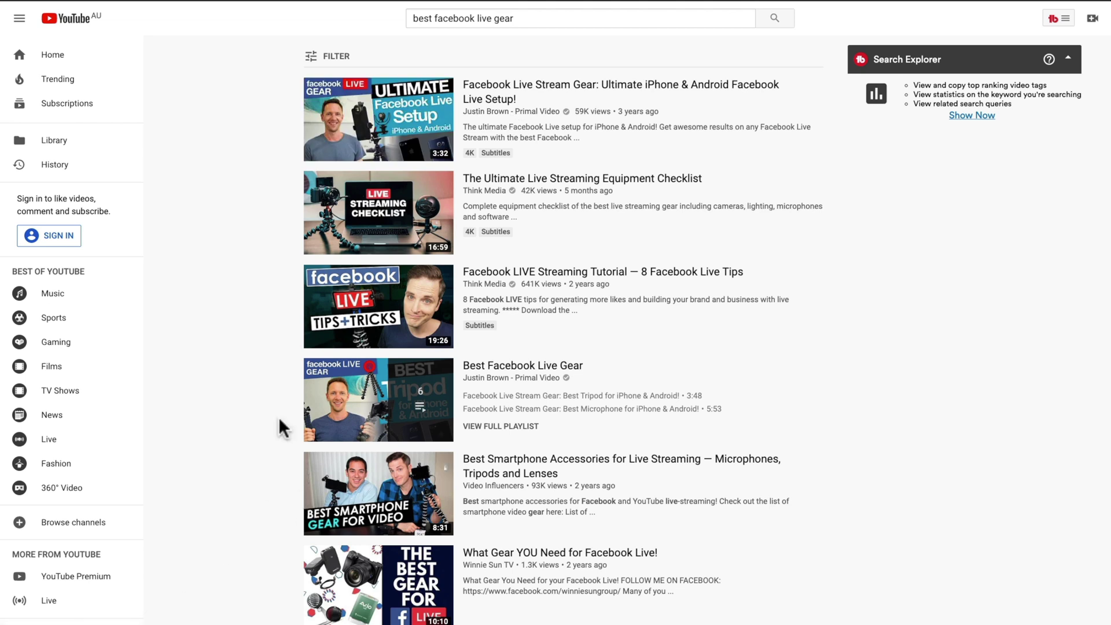
mouse_move(338, 412)
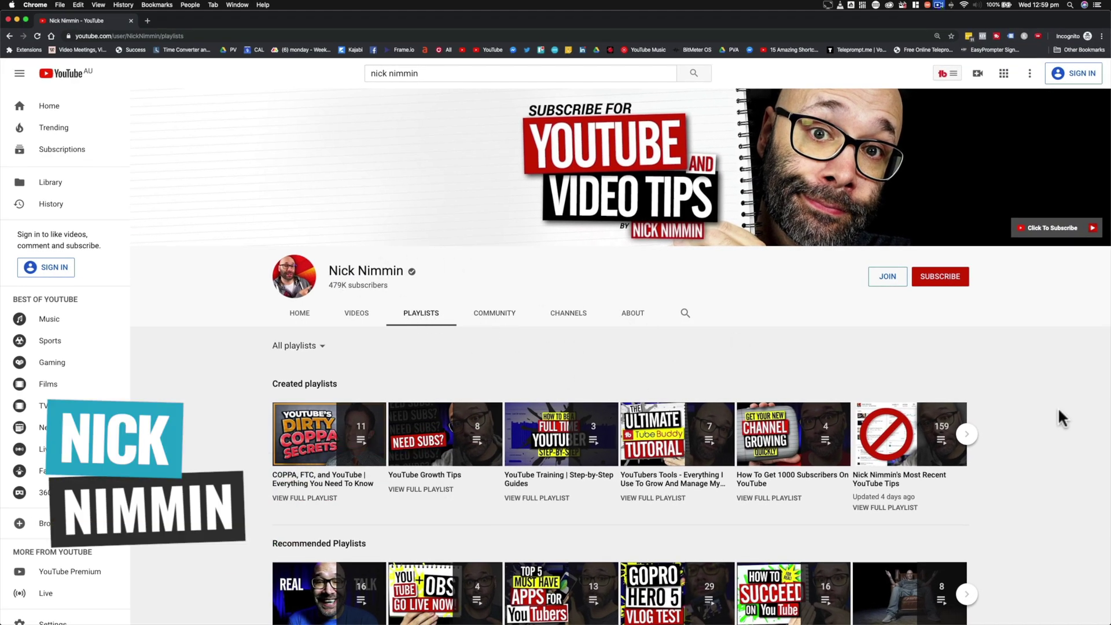
Browse other channels' playlists, then play Think Media's "Personal Branding Tips, Strategies, and Examples" playlist and pause playback
scroll(1059, 411, "down", 3)
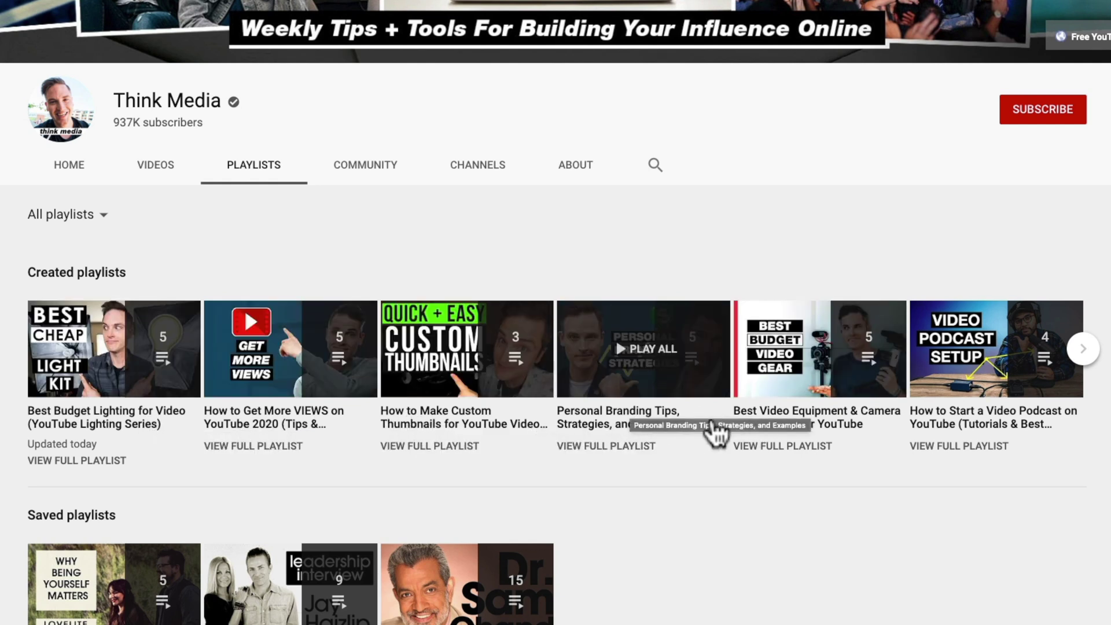
left_click(620, 427)
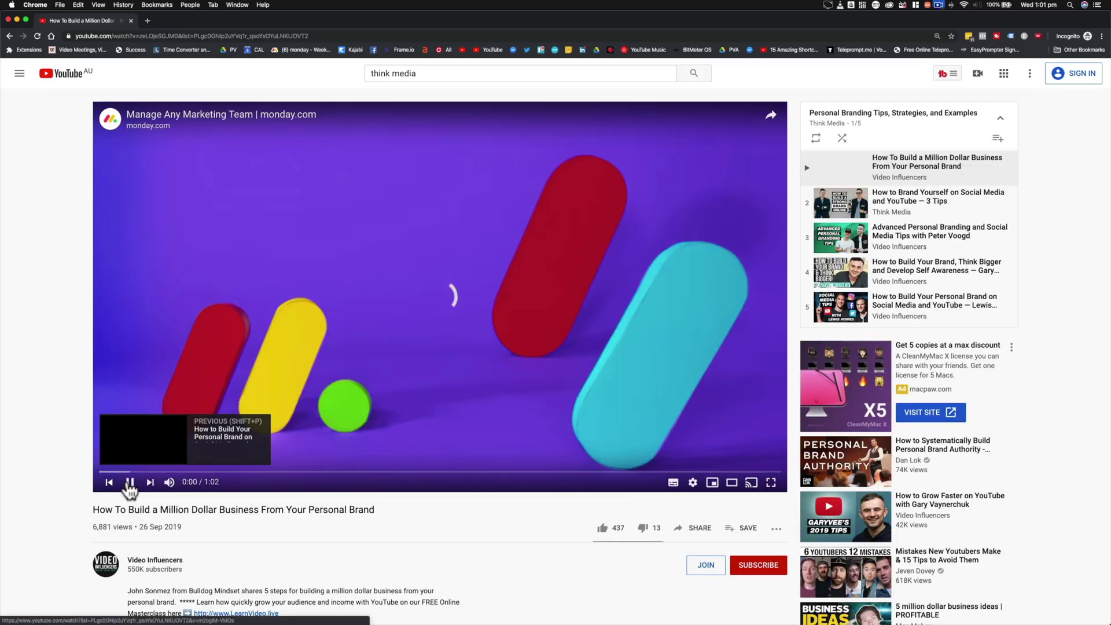
left_click(129, 485)
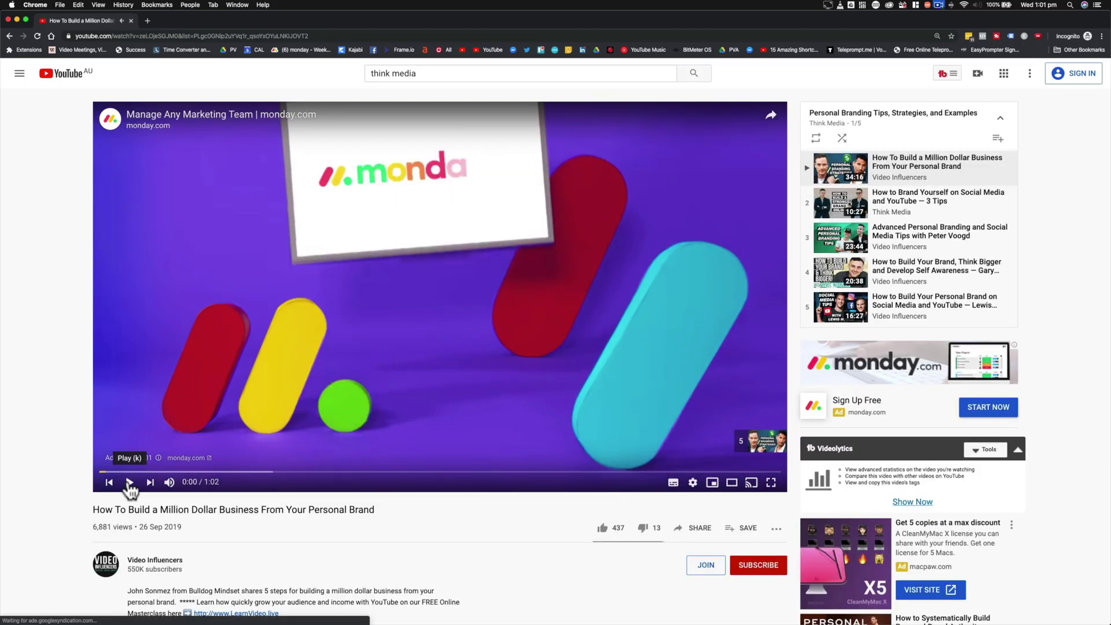